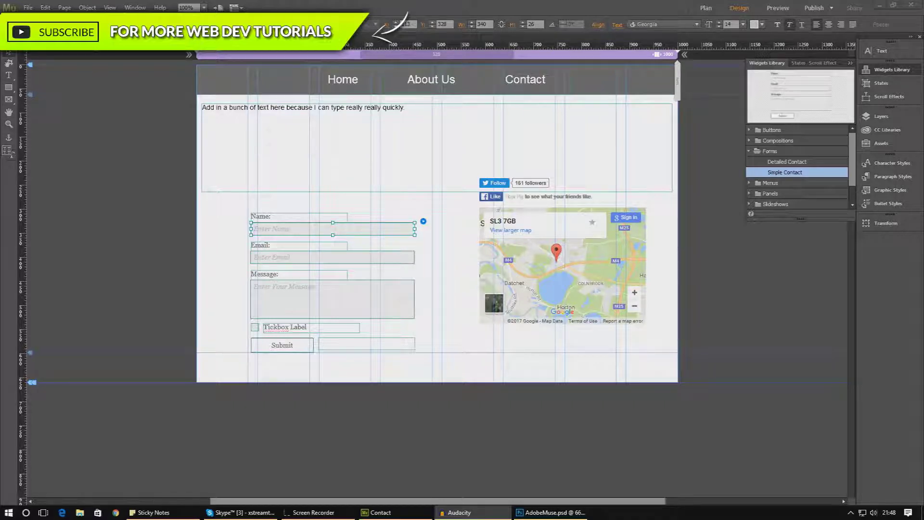
Drag the Simple Contact form up and to the left, away from the map, and show its options
left_click(270, 294)
key("Escape")
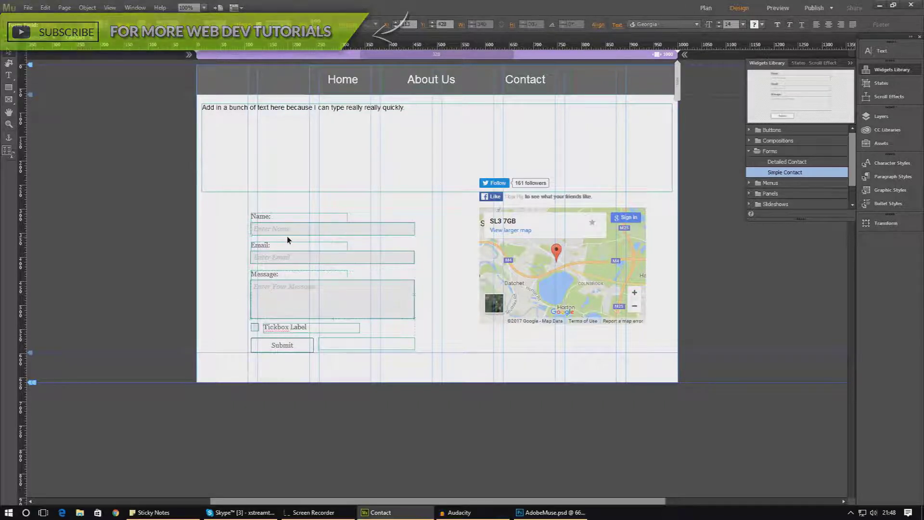
left_click_drag(277, 221, 236, 189)
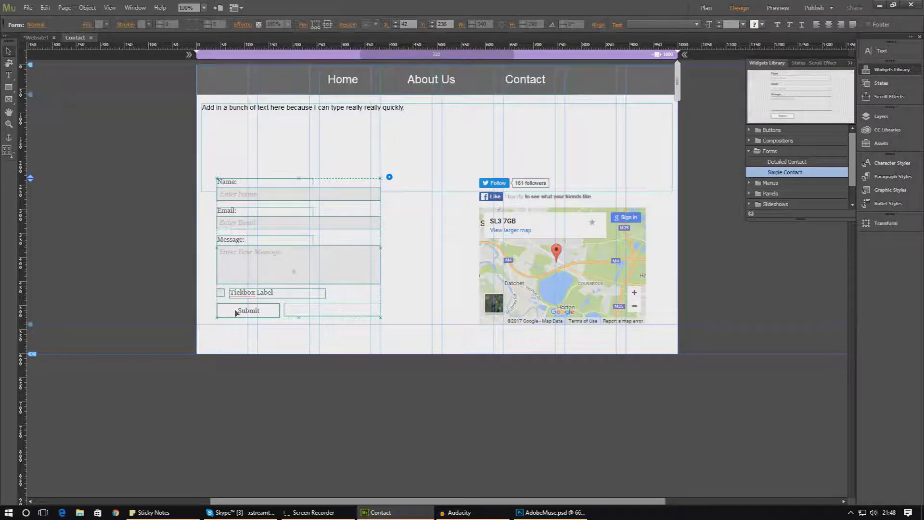
left_click(389, 178)
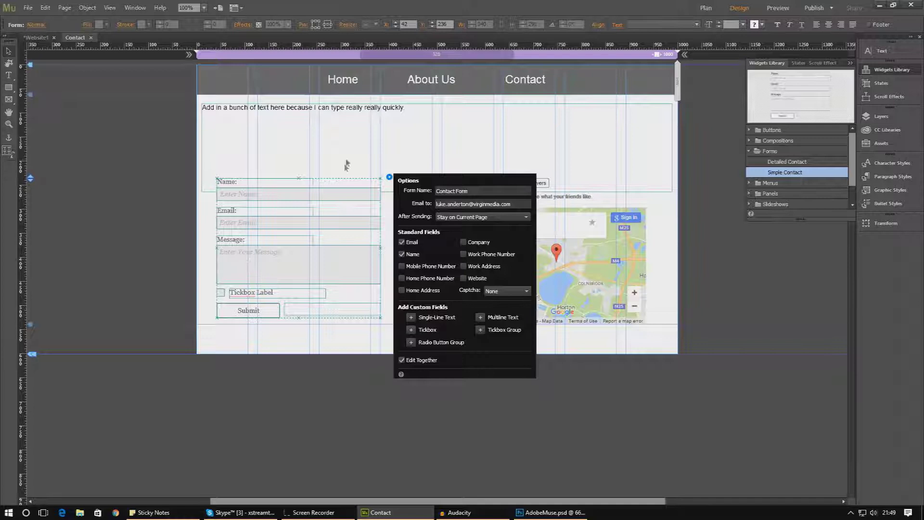
Close the form options, then select and delete the whole contact form
left_click(365, 161)
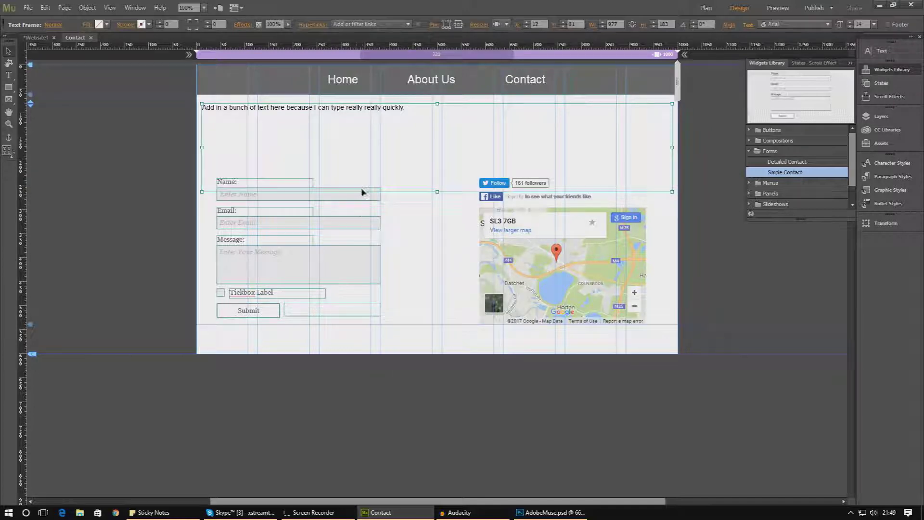
left_click(353, 227)
key("Delete")
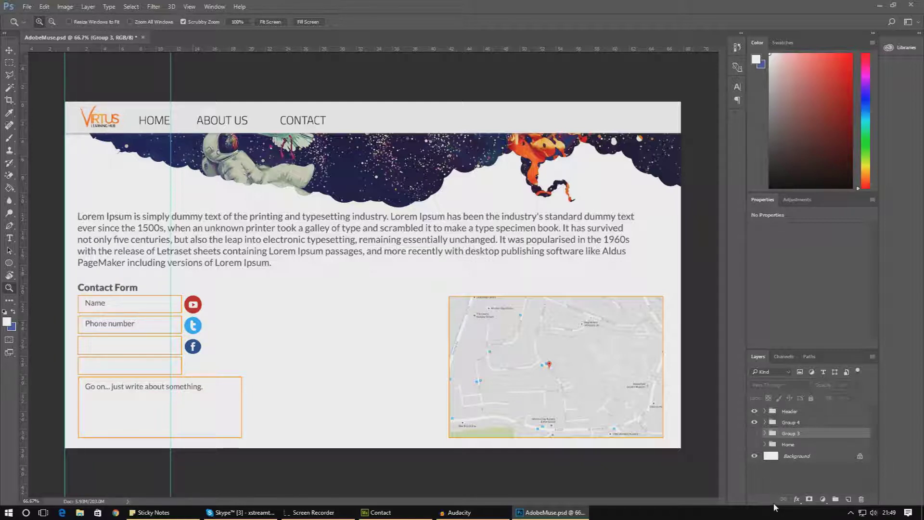
Minimize the Photoshop AdobeMuse.psd mockup to return to the Muse Contact page
left_click(878, 6)
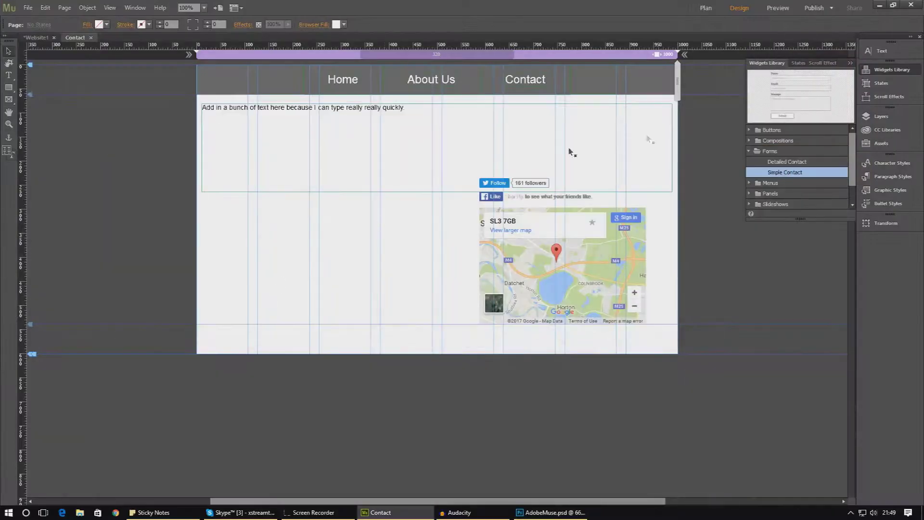
Place a Simple Contact widget from the Widgets Library's Forms on the page, left of the map
left_click(849, 63)
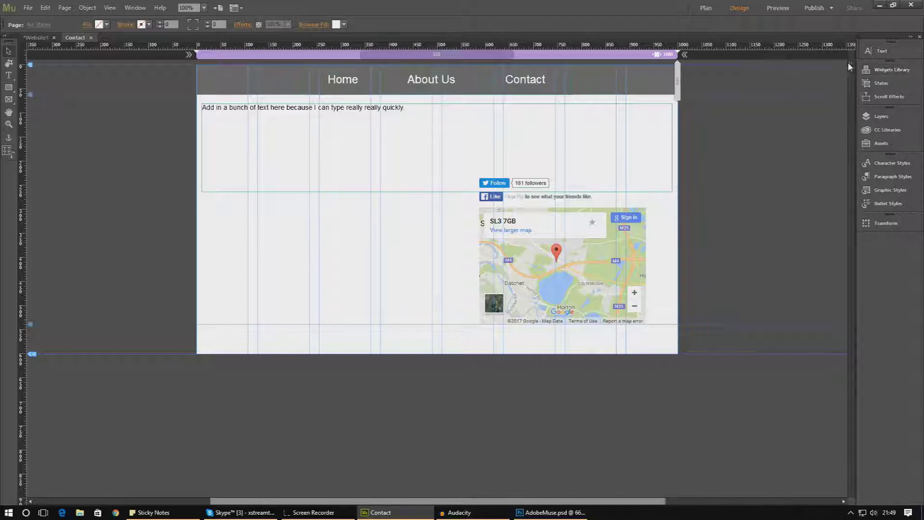
left_click(890, 69)
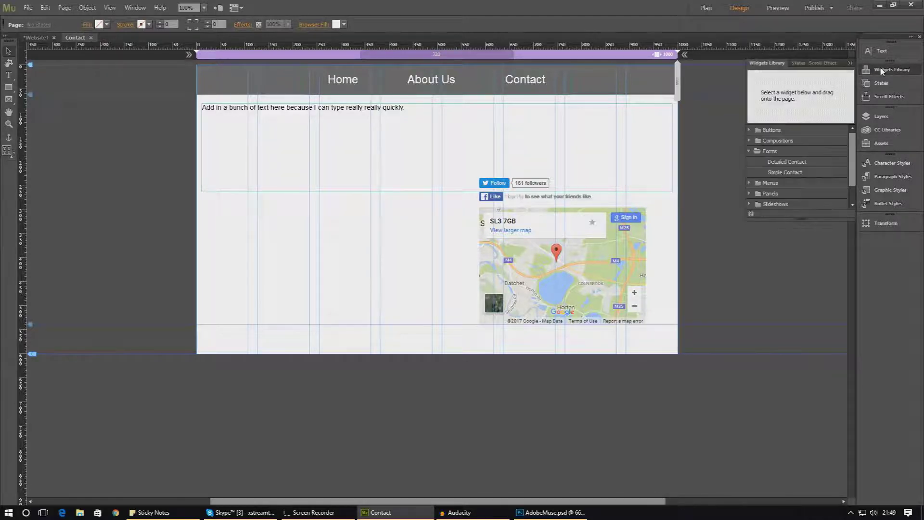
left_click(755, 160)
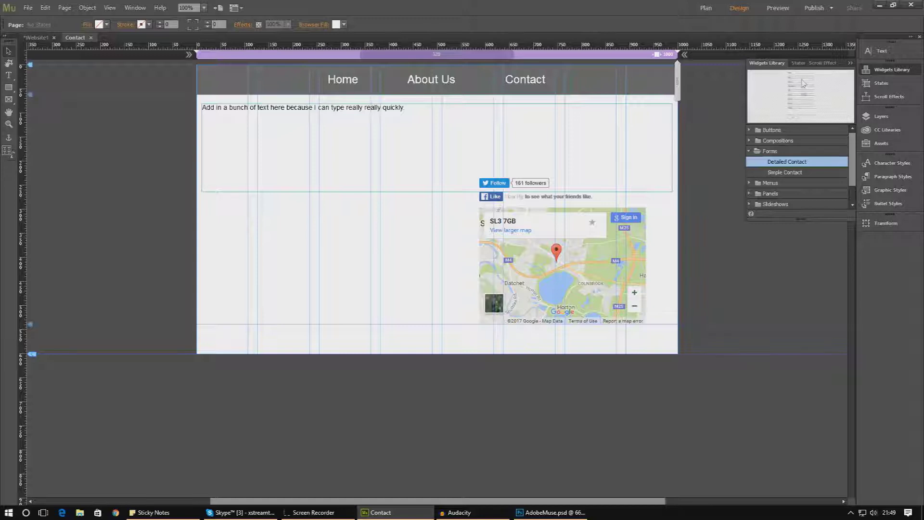
left_click(801, 176)
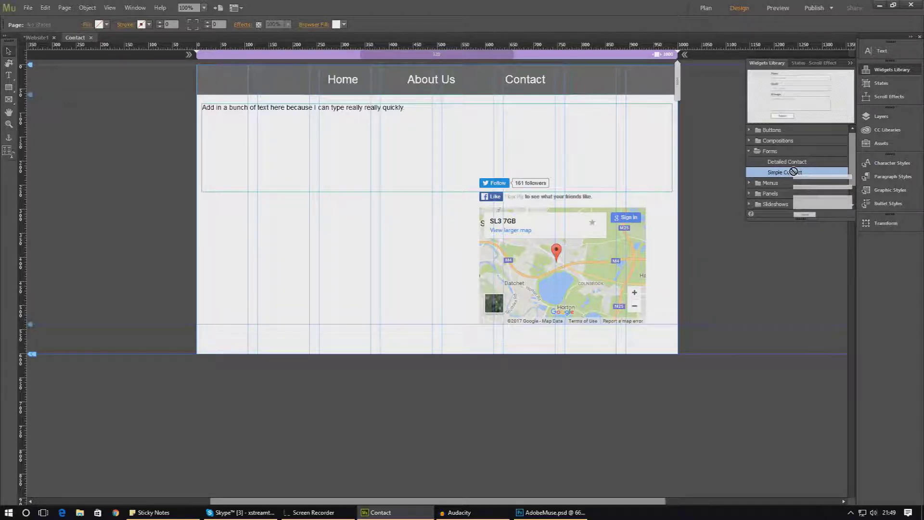
left_click_drag(796, 174, 234, 187)
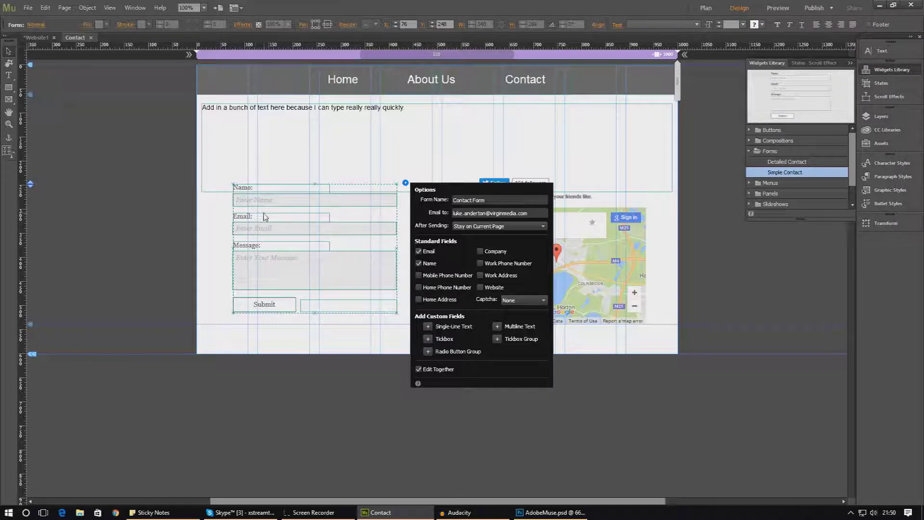
Replace the recipient e-mail address in the new Contact Form's options
left_click(405, 183)
left_click(405, 183)
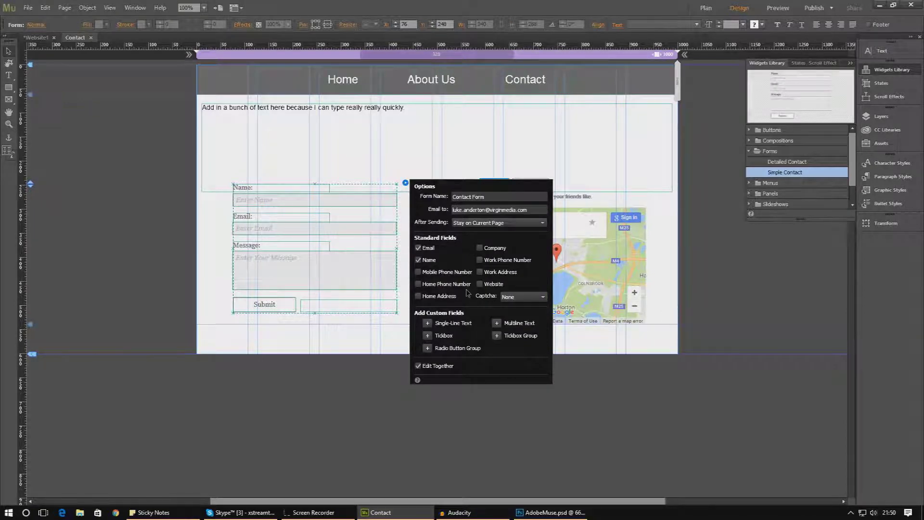
left_click(491, 198)
left_click(537, 212)
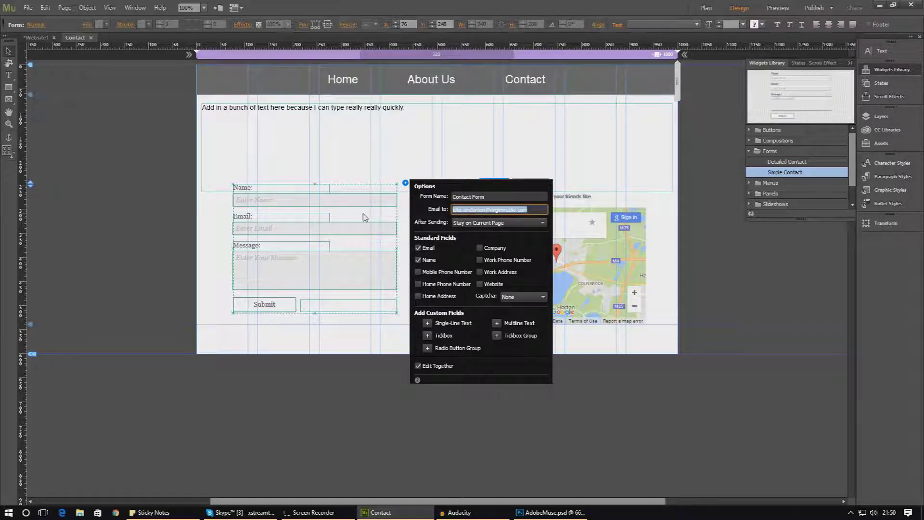
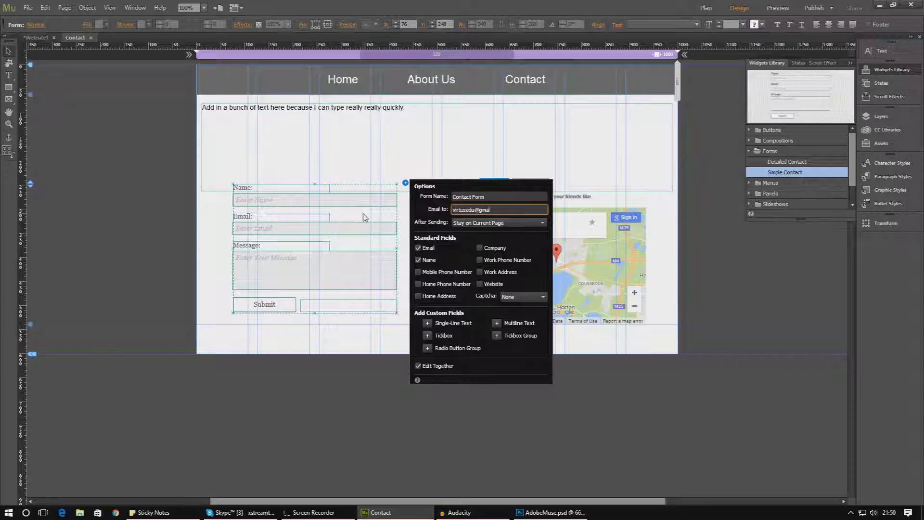
left_click(464, 222)
left_click(464, 223)
left_click(464, 223)
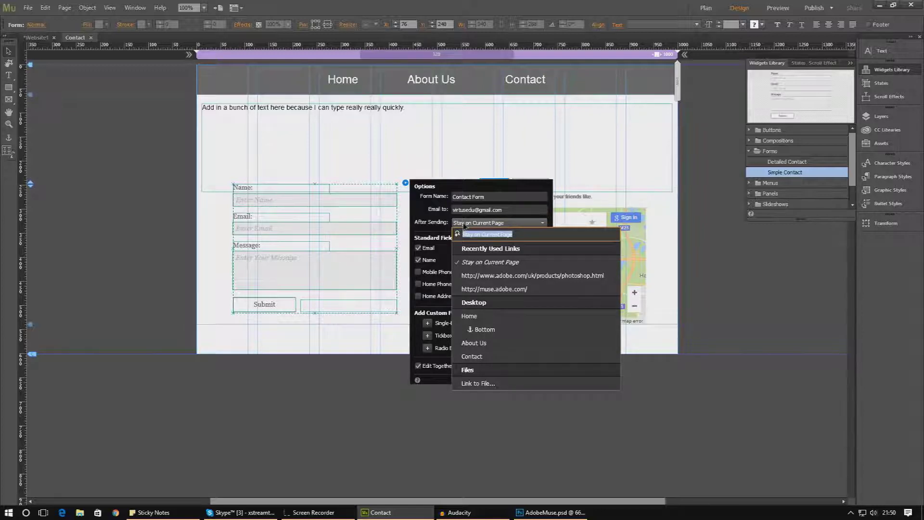
Enter a YouTube channel URL as the After Sending link, but keep Stay on Current Page
left_click(467, 228)
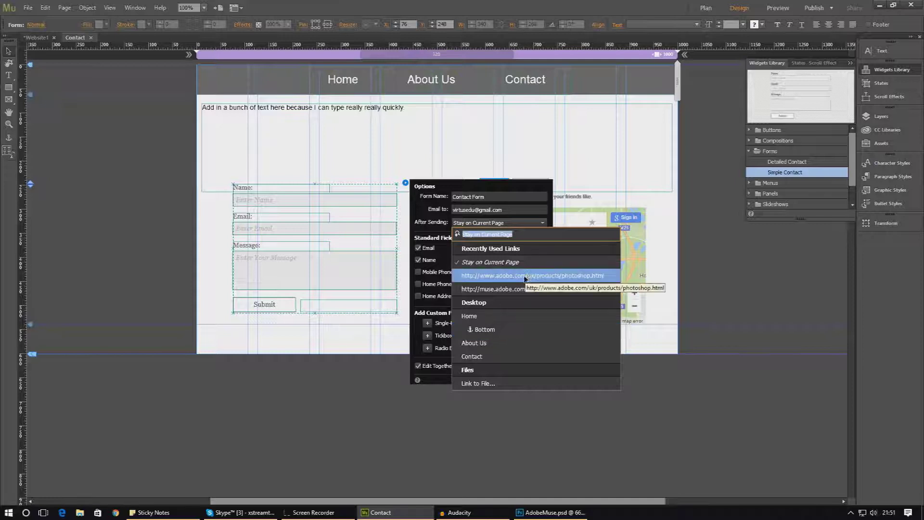
left_click(519, 236)
key("ctrl+shift+Left")
key("shift+Home")
type("h")
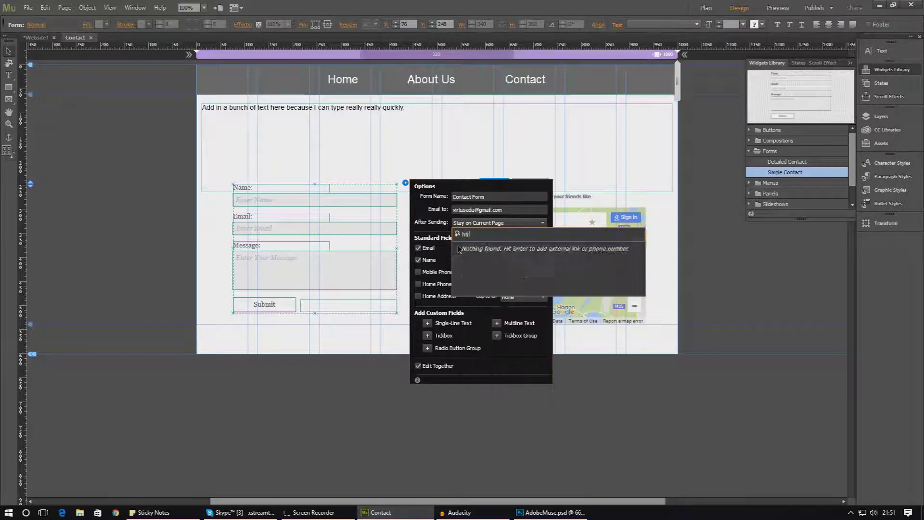
type("tt")
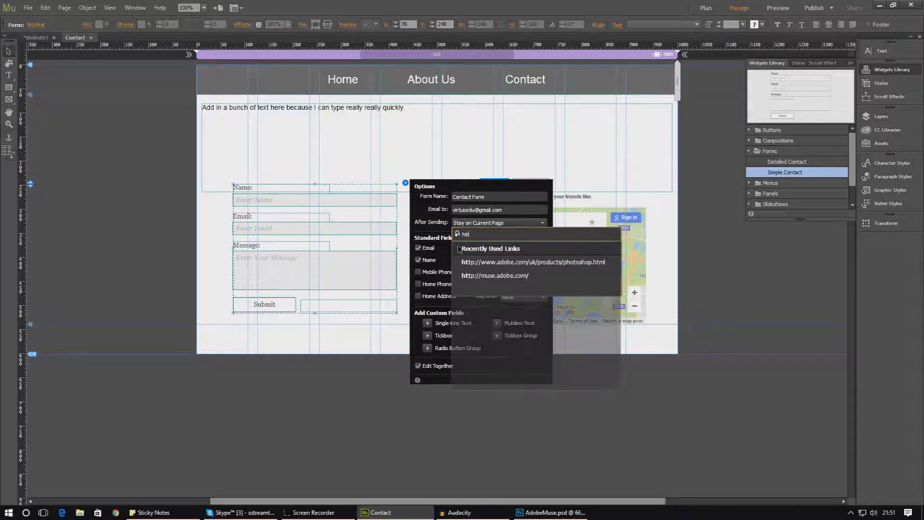
type("p://www.")
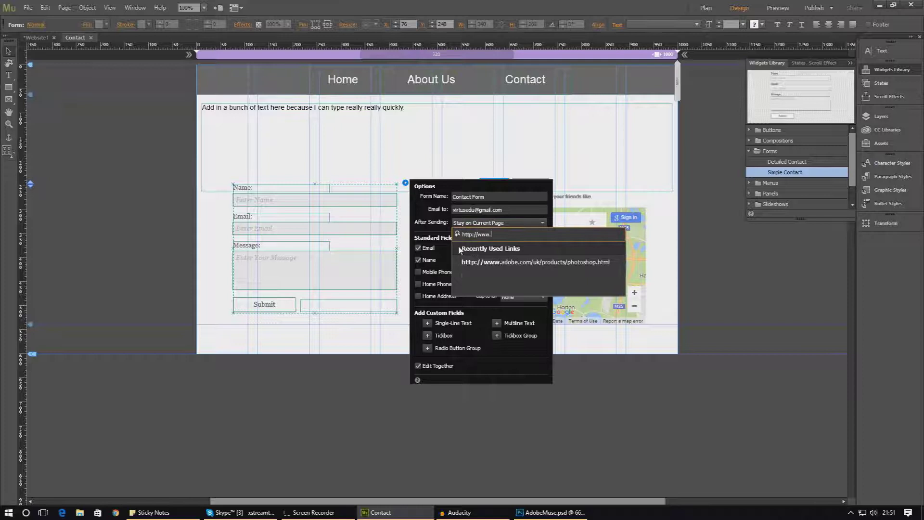
type("youtube.com/virtusedu")
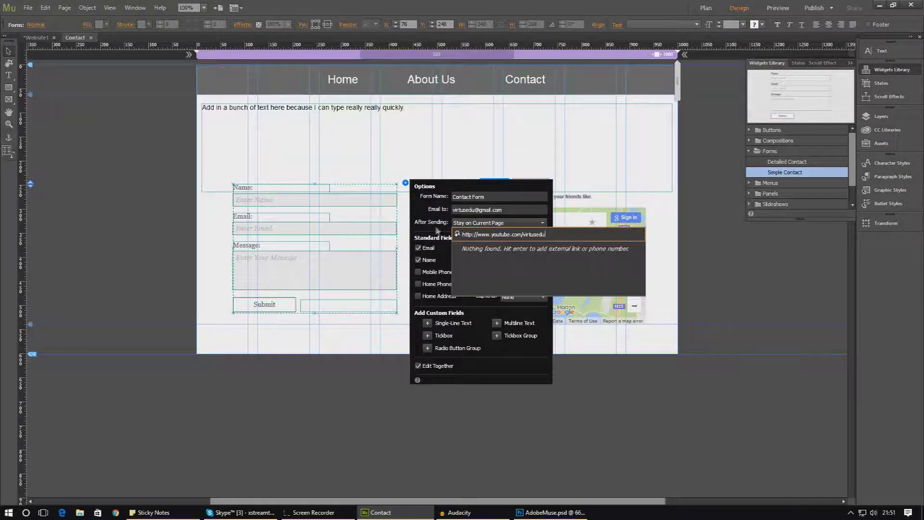
key("Return")
left_click(474, 222)
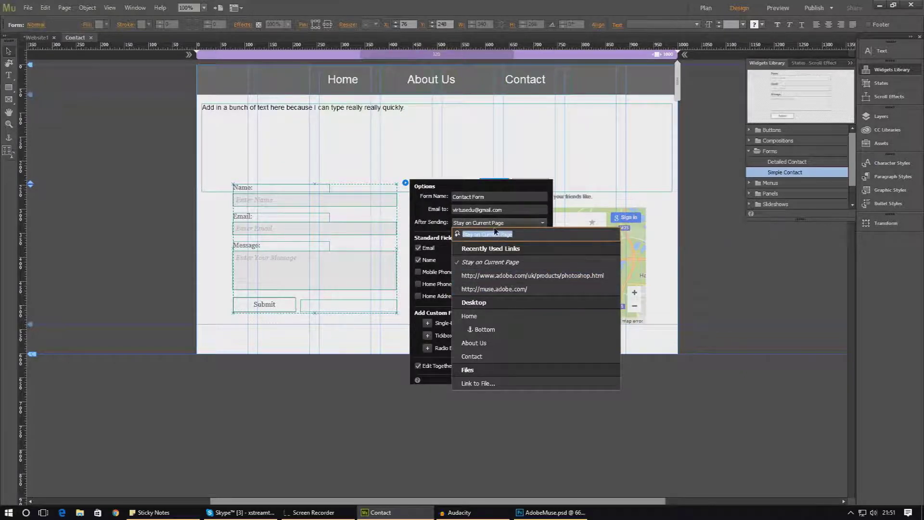
left_click(426, 236)
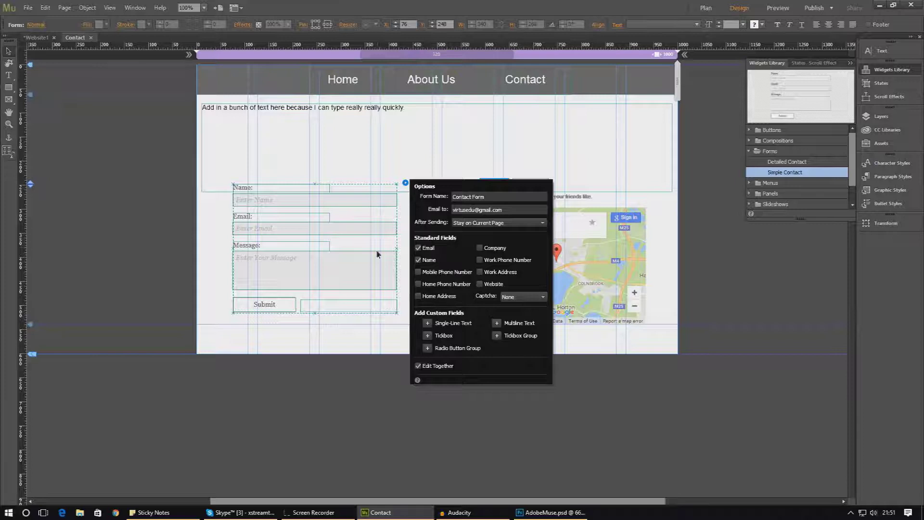
left_click(419, 285)
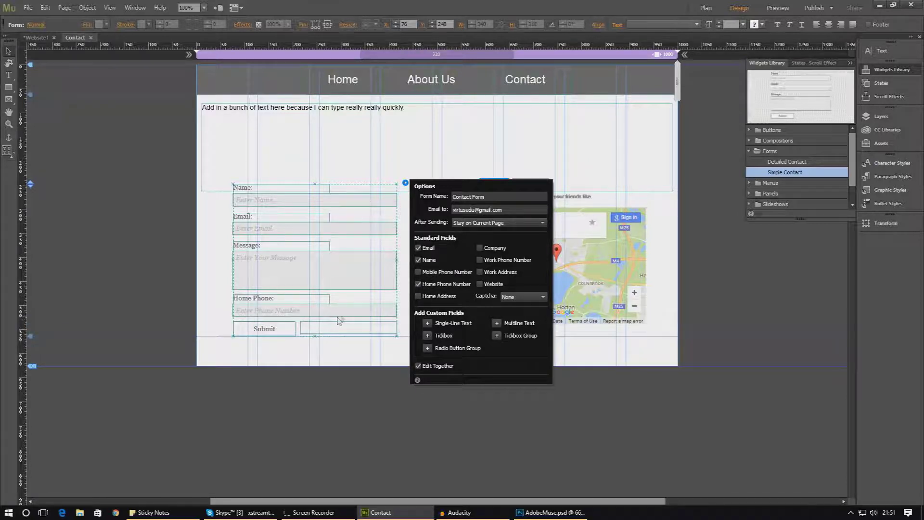
left_click(437, 299)
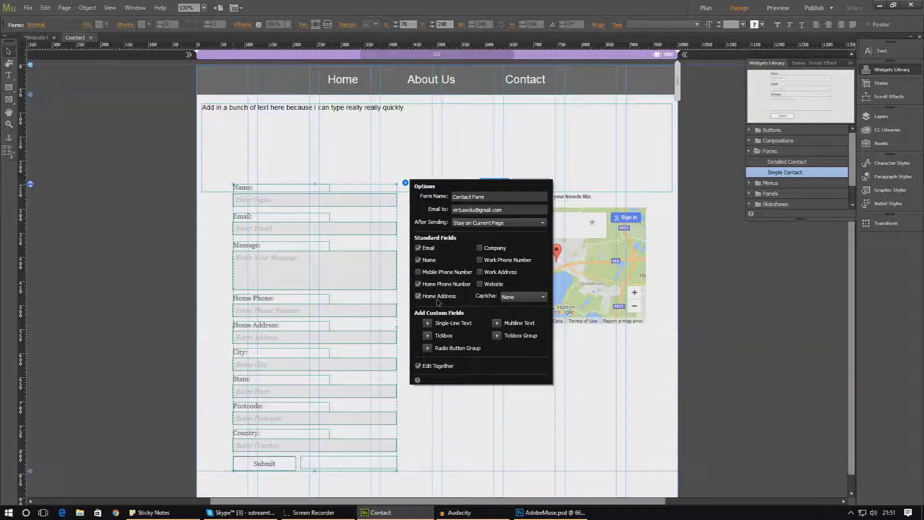
left_click(492, 275)
left_click(482, 275)
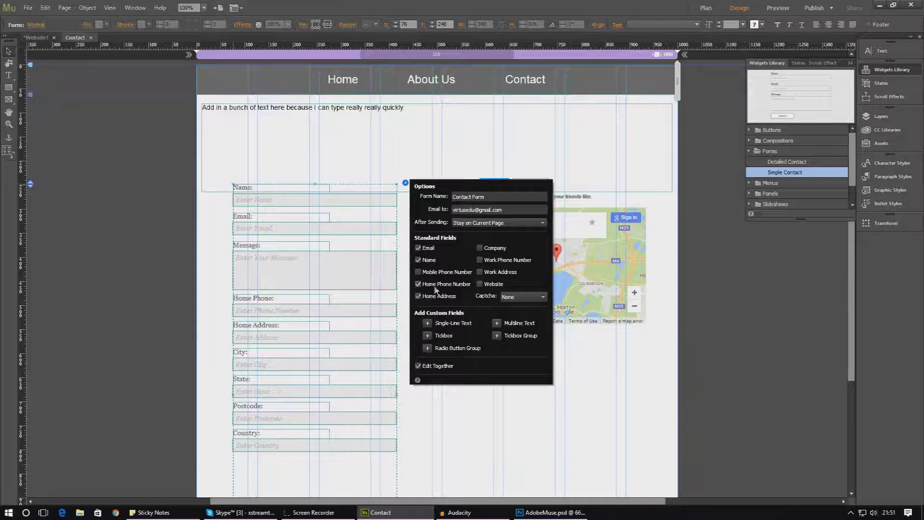
left_click(435, 285)
left_click(437, 296)
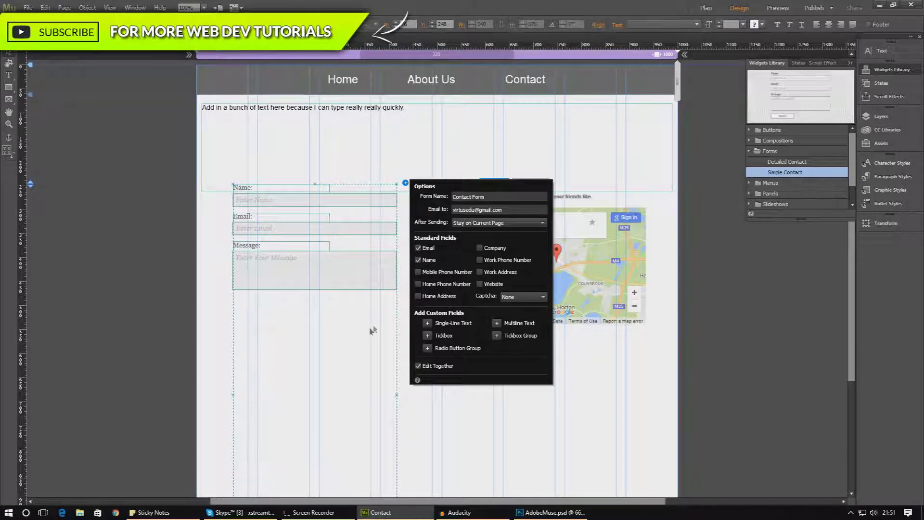
left_click(449, 298)
left_click(450, 298)
left_click(369, 297)
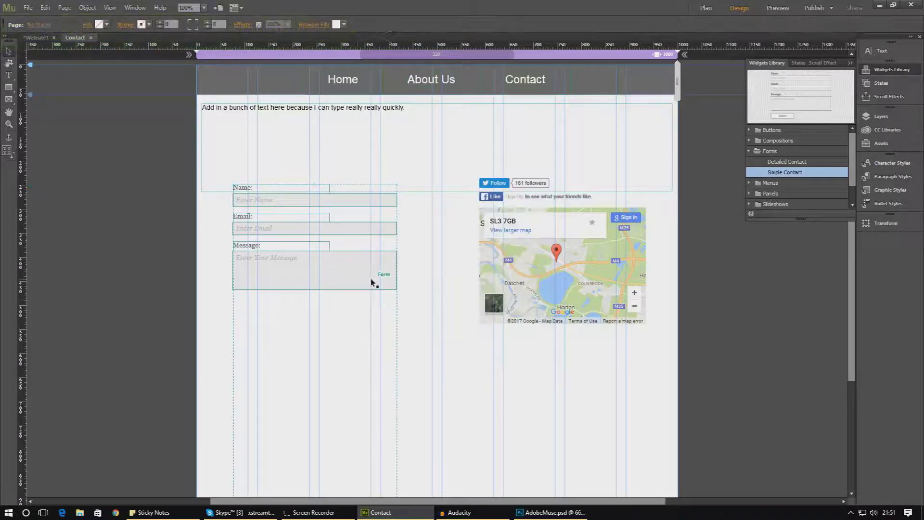
Replace the old form with a new Simple Contact form just left of the map
key("Delete")
left_click_drag(776, 171, 295, 221)
left_click(369, 265)
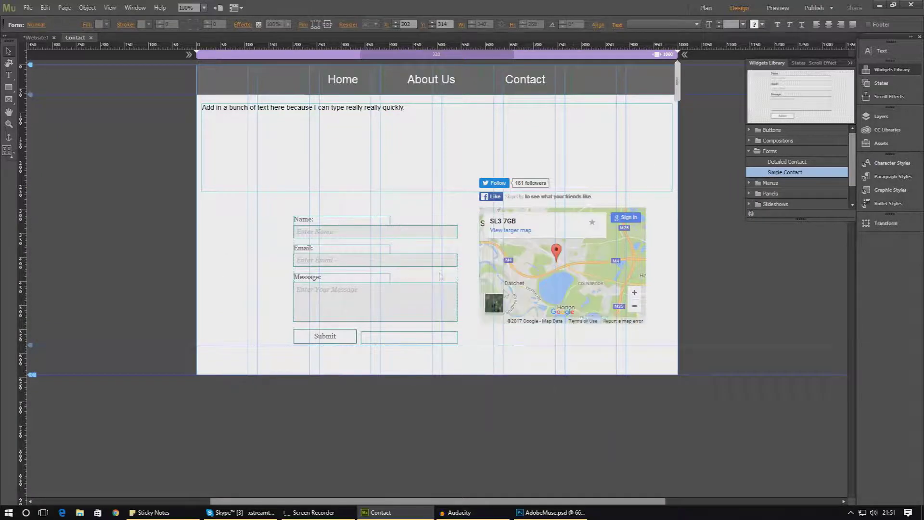
left_click(378, 293)
Check the Name field's options, then bring up the whole form's options
left_click(439, 233)
left_click(466, 215)
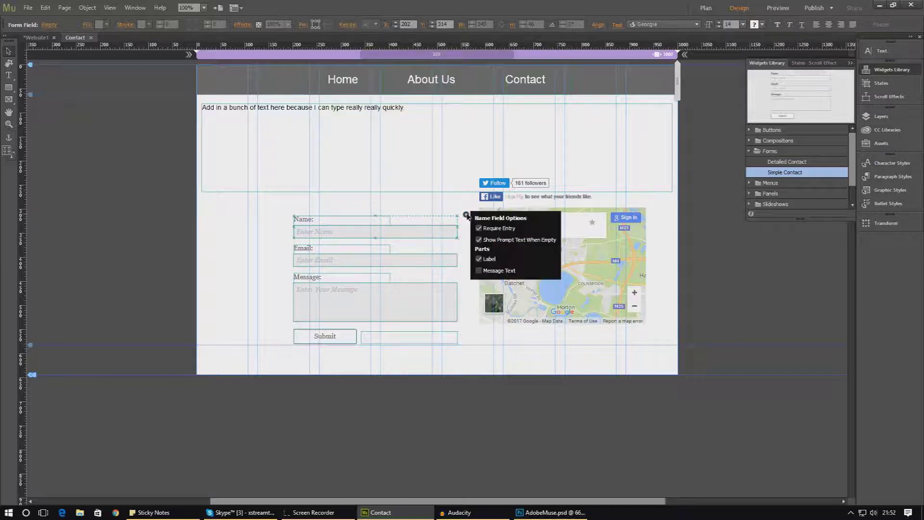
left_click(466, 215)
left_click(466, 215)
left_click(466, 216)
left_click(467, 215)
left_click(466, 216)
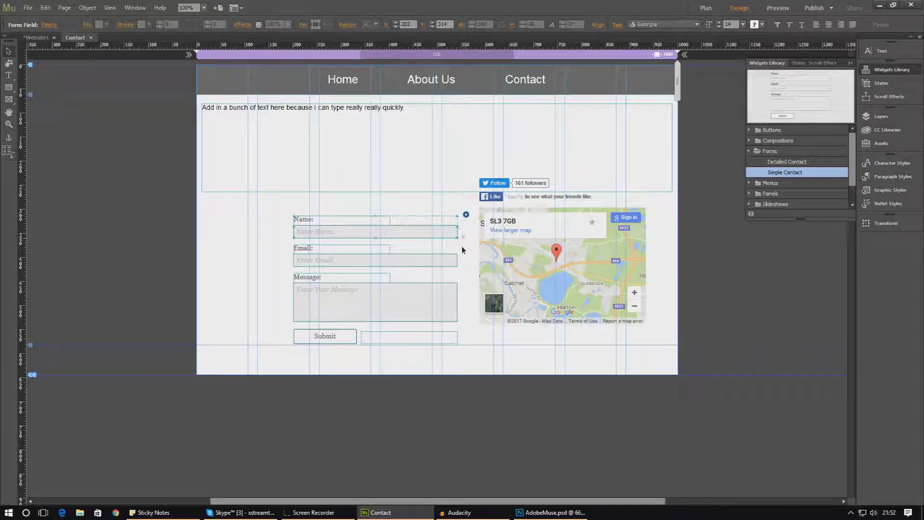
left_click(462, 244)
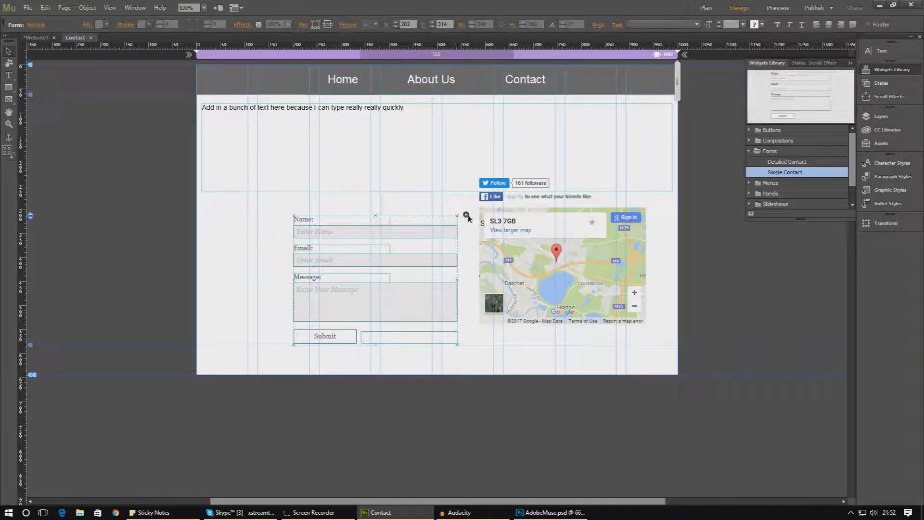
left_click(466, 215)
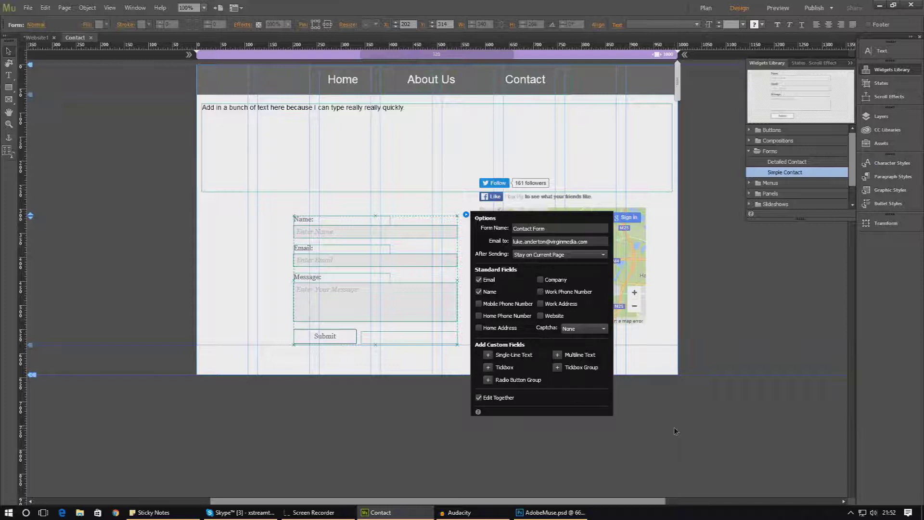
Set the form's Captcha to reCAPTCHA 2.0 and select that Image Verification field alone
left_click(583, 328)
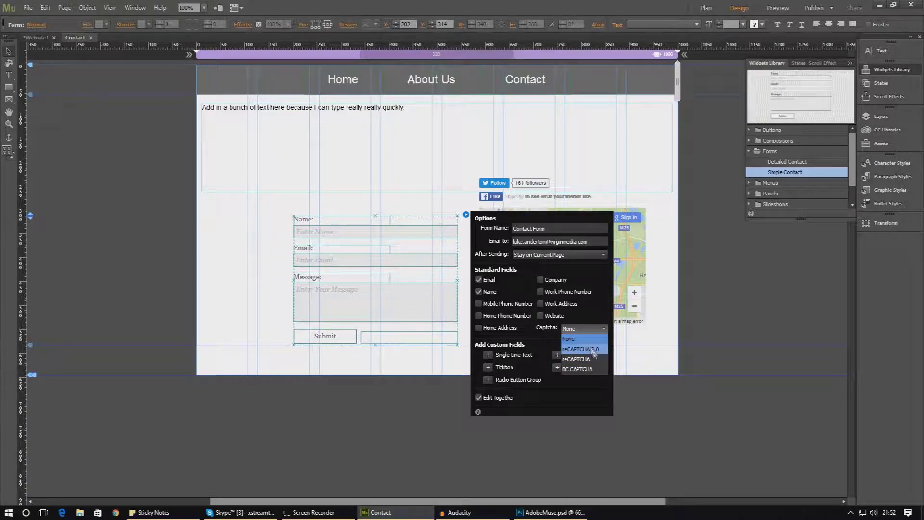
left_click(577, 345)
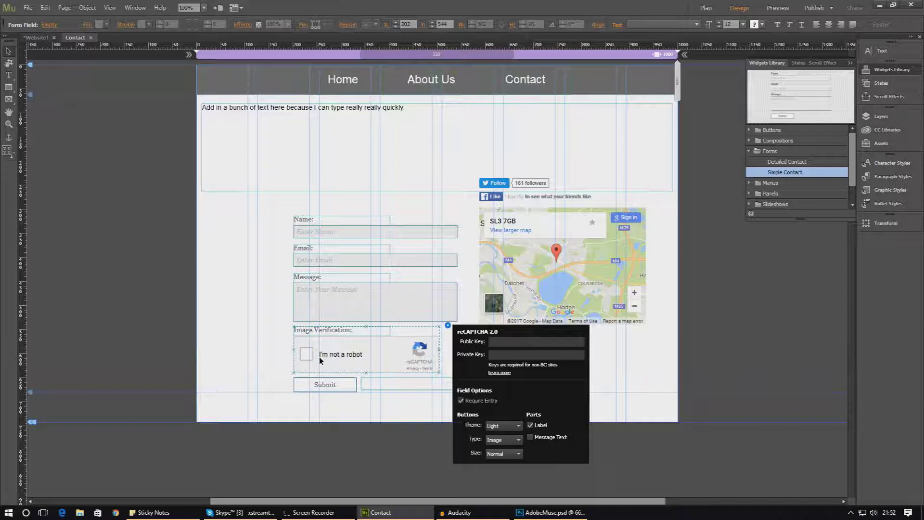
right_click(357, 374)
left_click(358, 359)
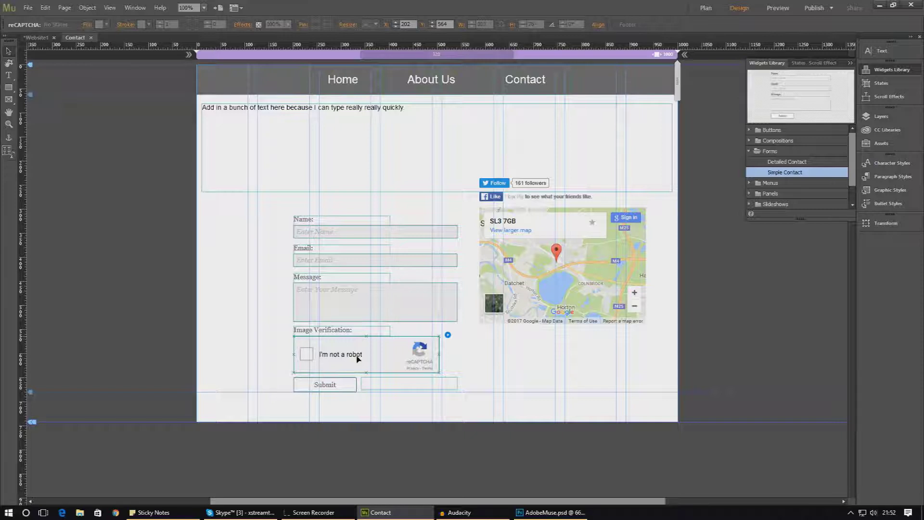
Delete the reCAPTCHA and add a Radio Button Group, a Tickbox and a Multiline Text field
key("Delete")
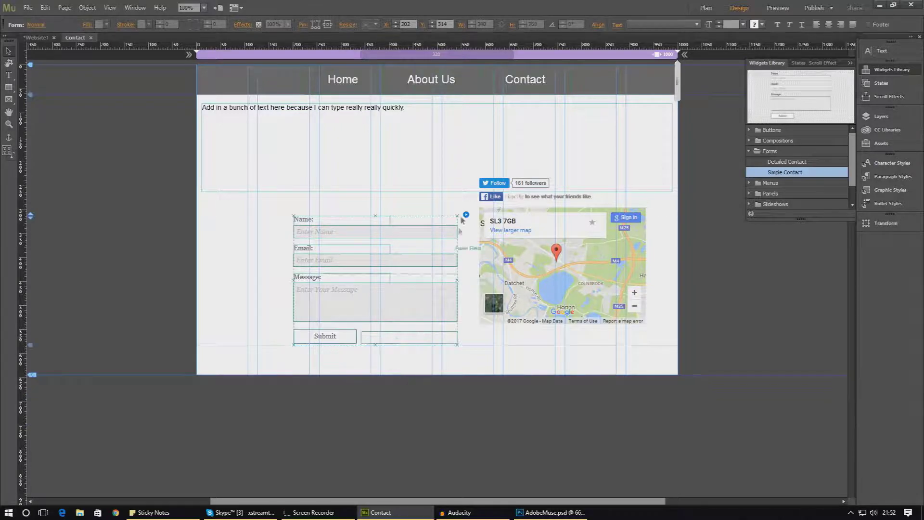
left_click(466, 215)
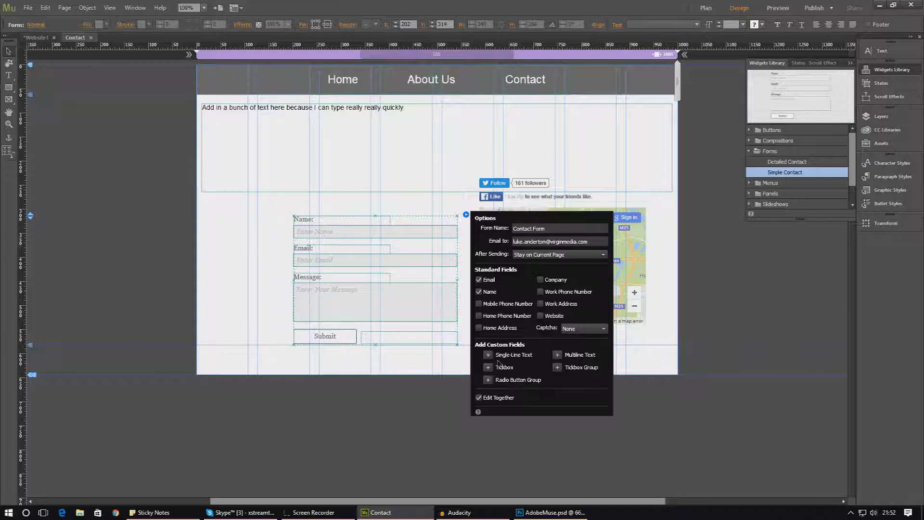
left_click(489, 380)
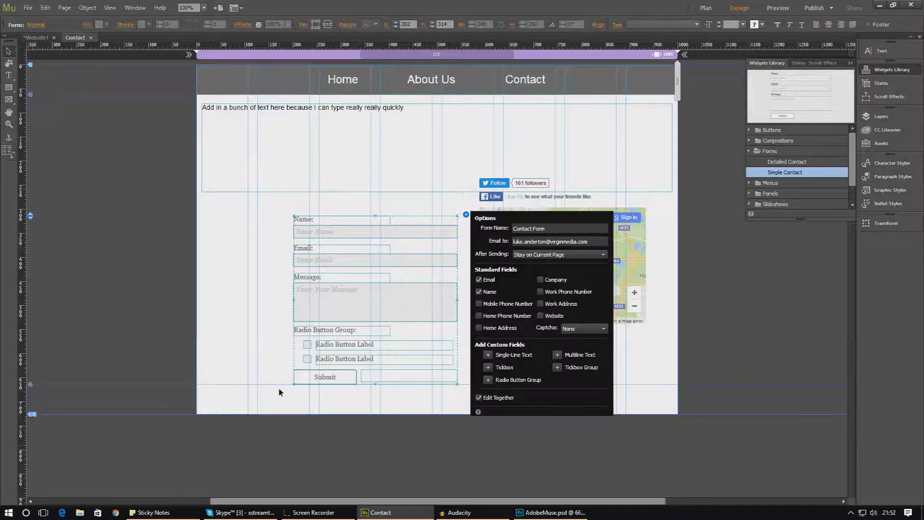
left_click(488, 367)
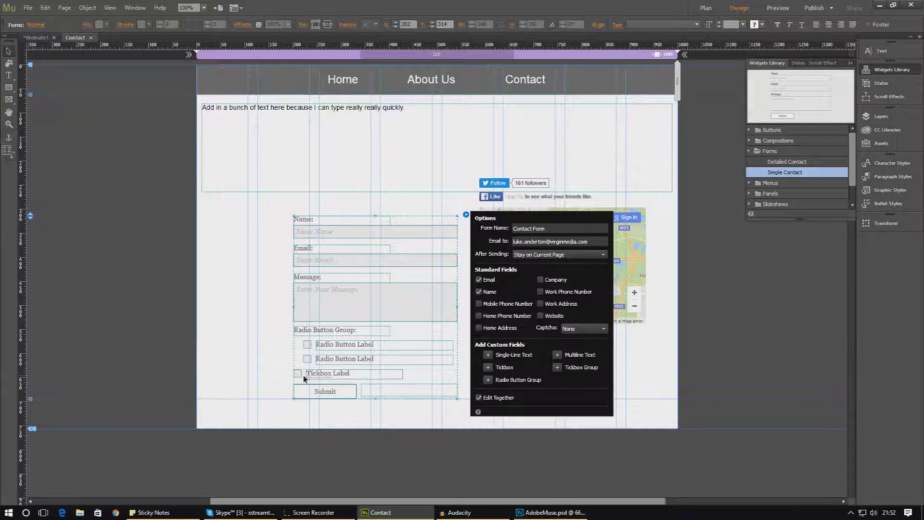
left_click(557, 354)
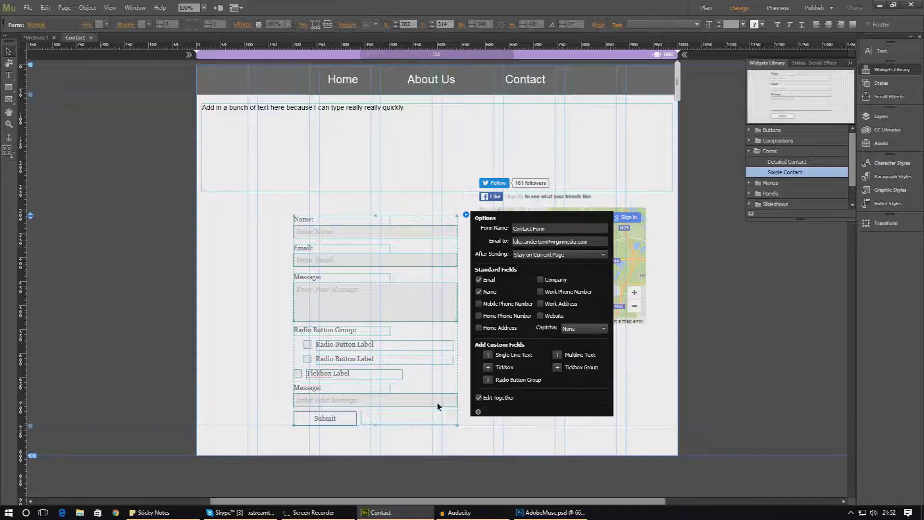
left_click(222, 351)
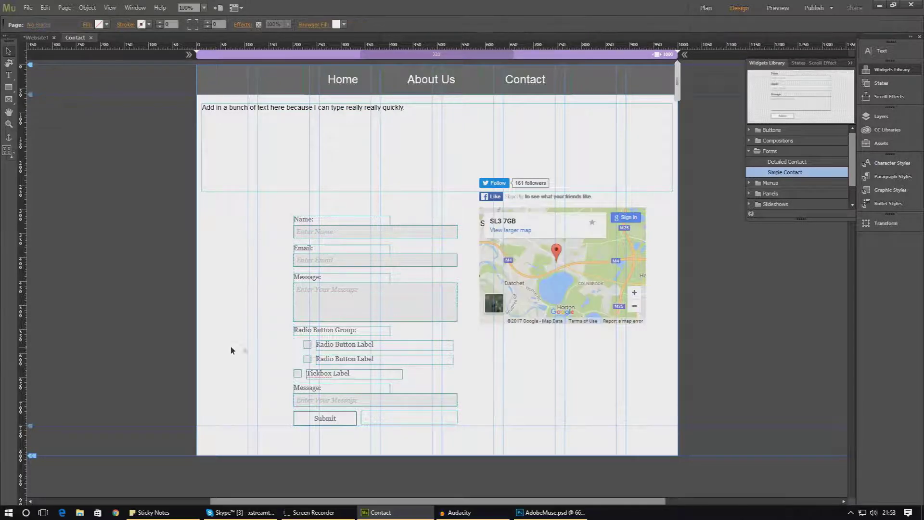
Retype the first Message: label as "What would would you like to tell me?"
left_click(321, 332)
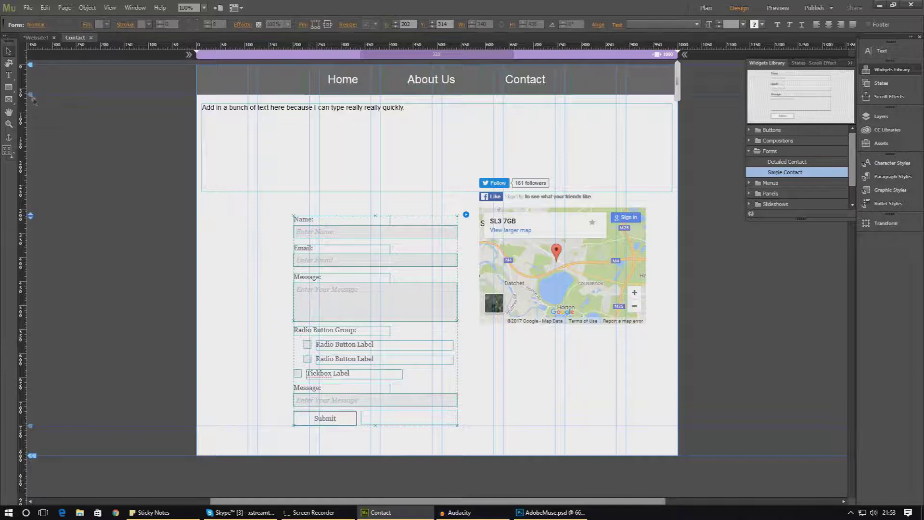
left_click(9, 75)
left_click(328, 274)
left_click_drag(322, 277, 286, 282)
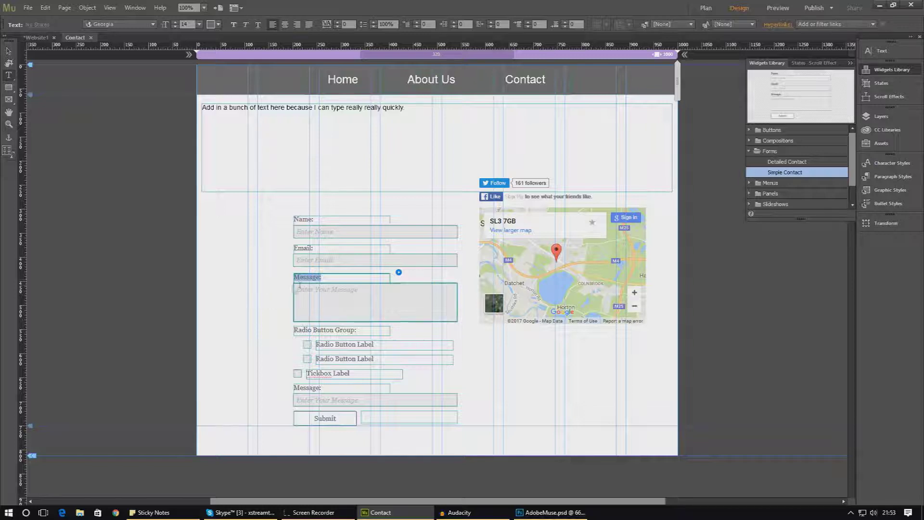
type("What would would you like")
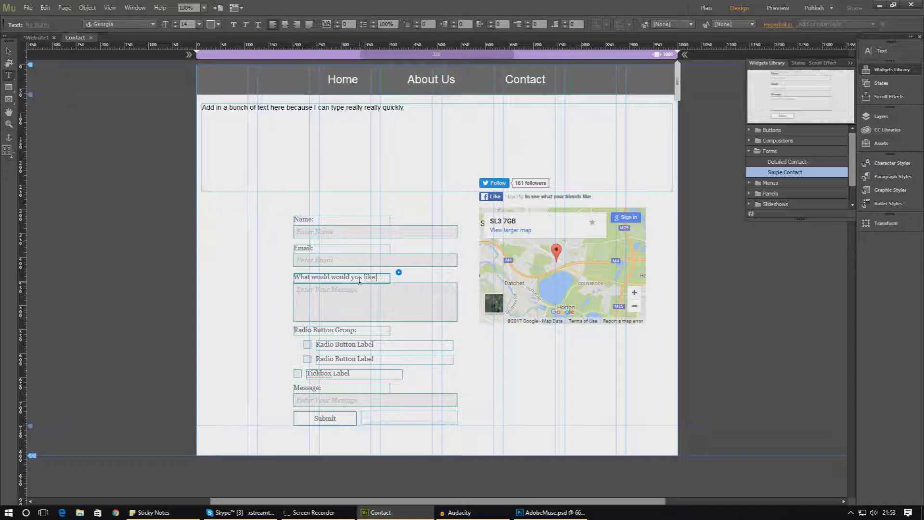
type("ll")
Widen the new question label so its text fits on a single line
left_click(8, 51)
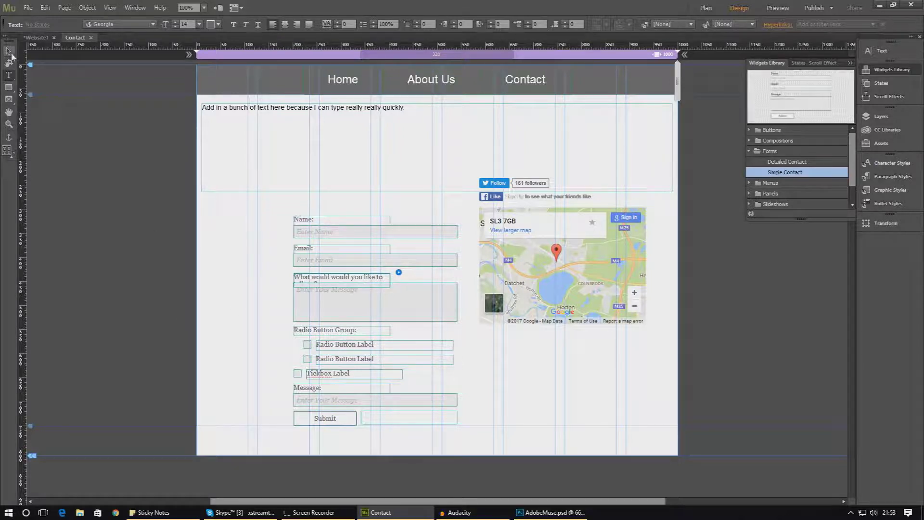
left_click(384, 280)
left_click(384, 280)
left_click_drag(391, 281, 418, 284)
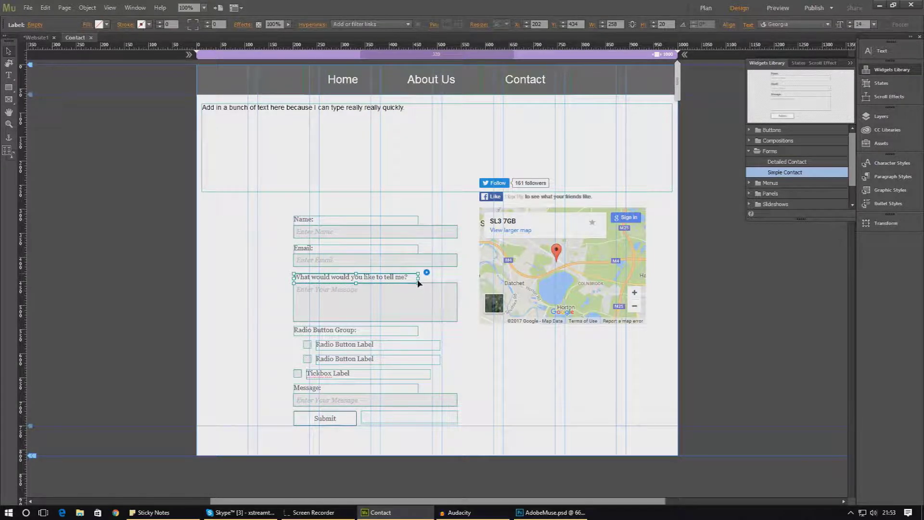
Delete the second Message field, the tickbox and the radio button group from the form
left_click(415, 303)
left_click(419, 362)
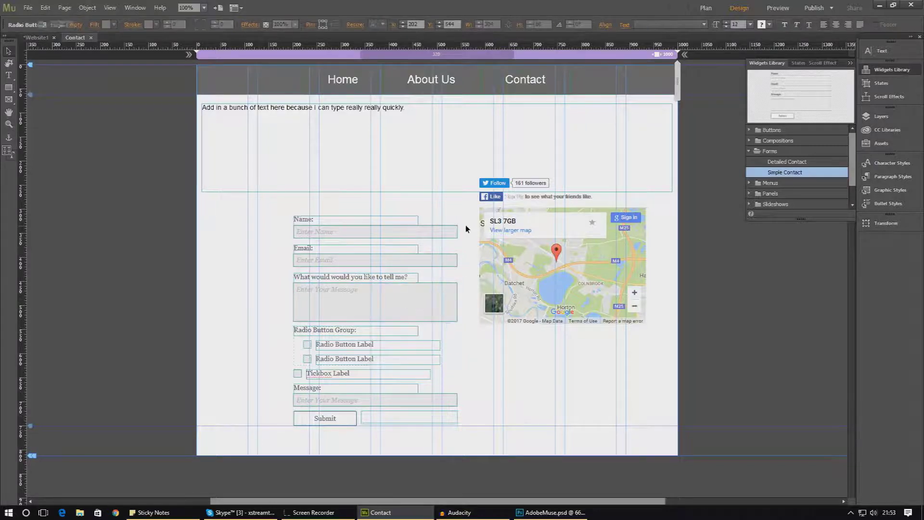
left_click(435, 229)
left_click(398, 404)
key("Delete")
left_click(392, 376)
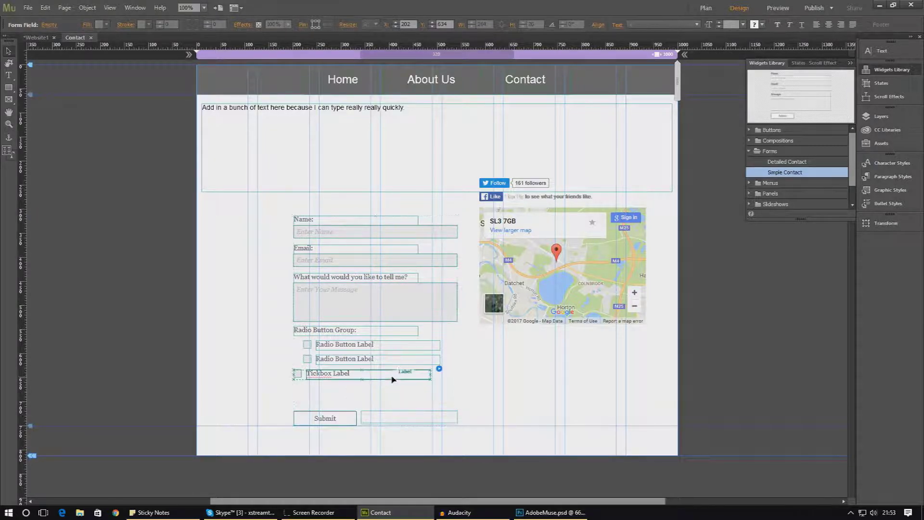
key("Delete")
left_click(397, 349)
key("Delete")
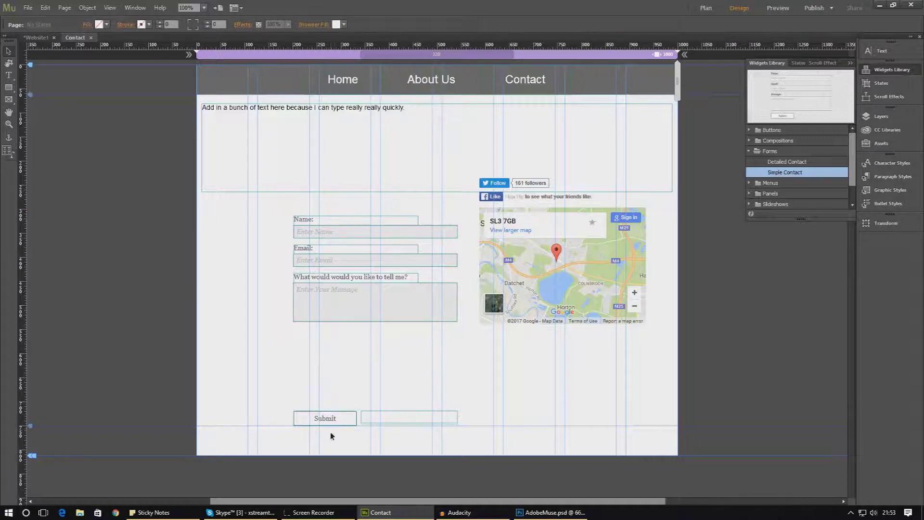
Move the form up-left and bring Submit and its form-message box up beneath the fields
left_click_drag(330, 417, 301, 329)
left_click(305, 408)
left_click(380, 407)
left_click_drag(388, 403, 392, 328)
left_click(385, 342)
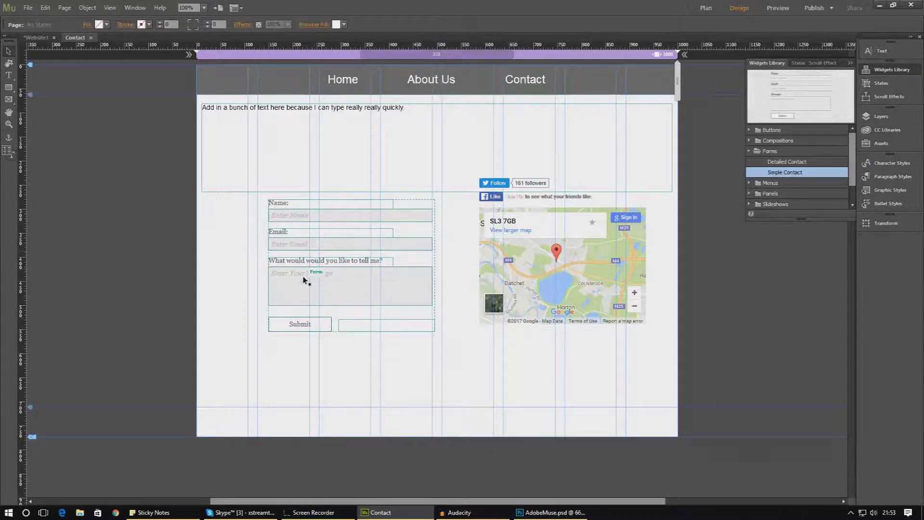
left_click(318, 273)
left_click(310, 210)
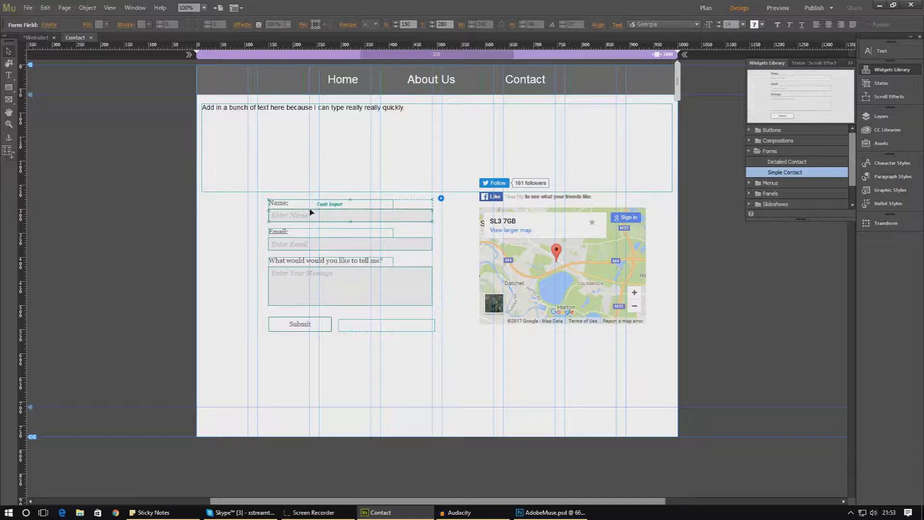
Fill the Name, Email and message input boxes with peach, undoing a paler tint that was tried
double_click(288, 214)
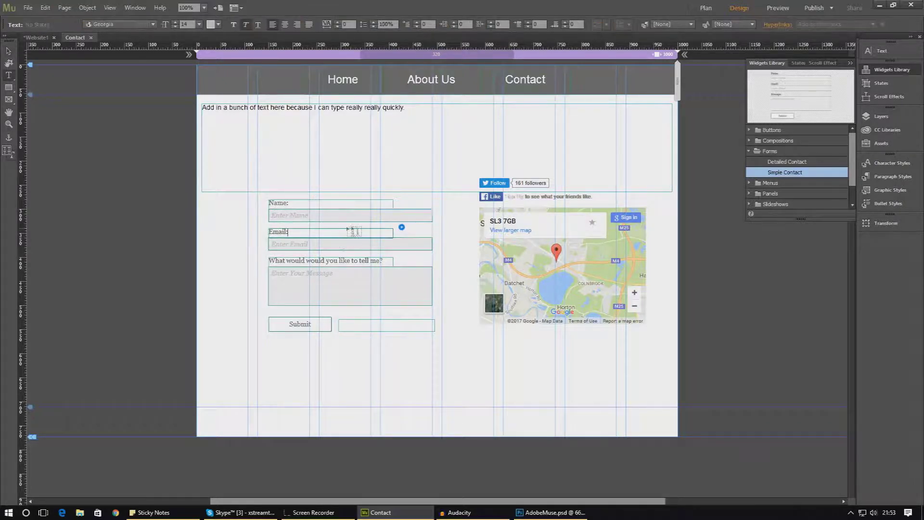
left_click(387, 203)
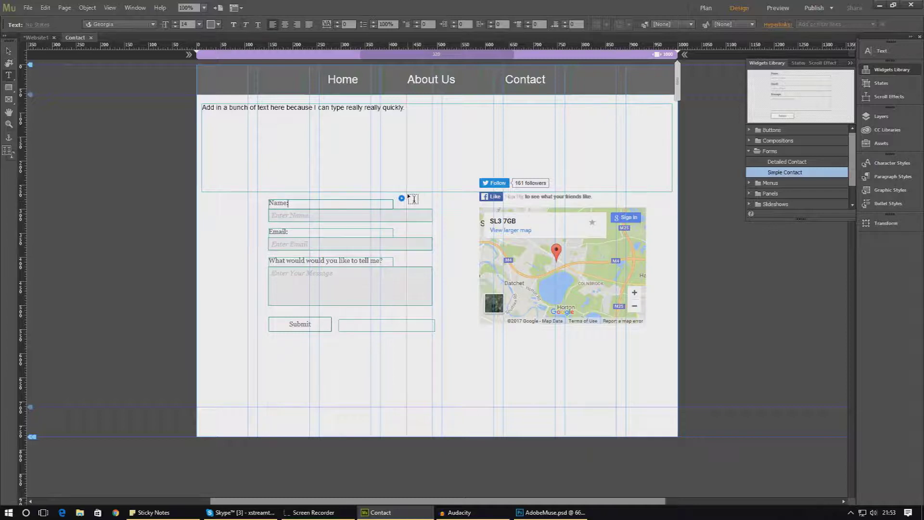
left_click(9, 51)
left_click(404, 215)
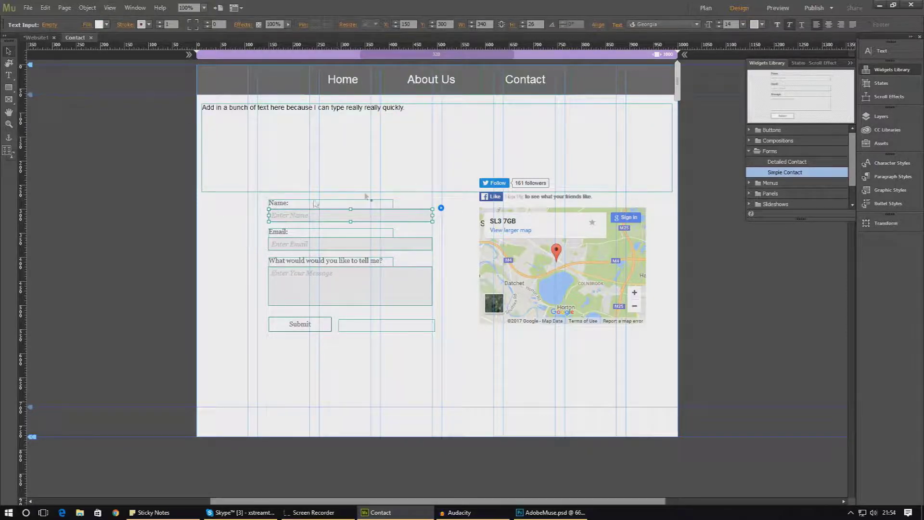
left_click(107, 24)
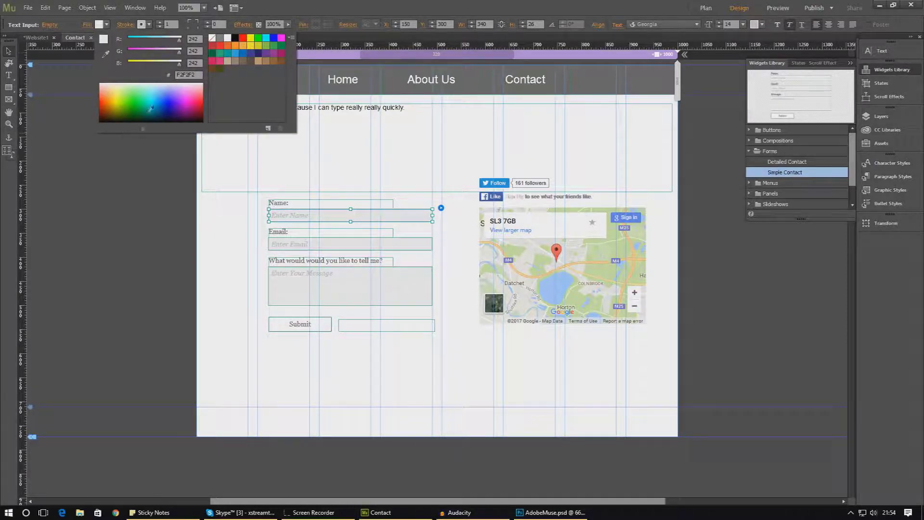
left_click(114, 84)
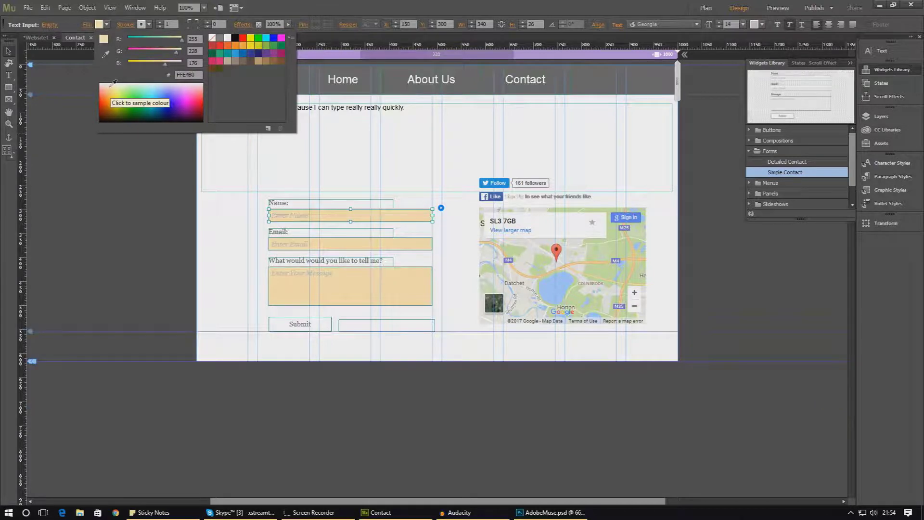
left_click(114, 83)
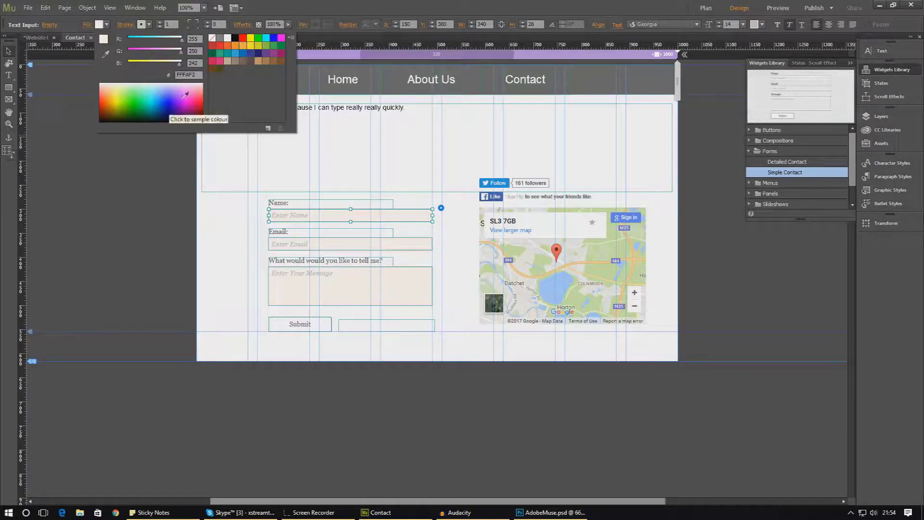
left_click(43, 8)
left_click(45, 8)
left_click(46, 8)
left_click(51, 20)
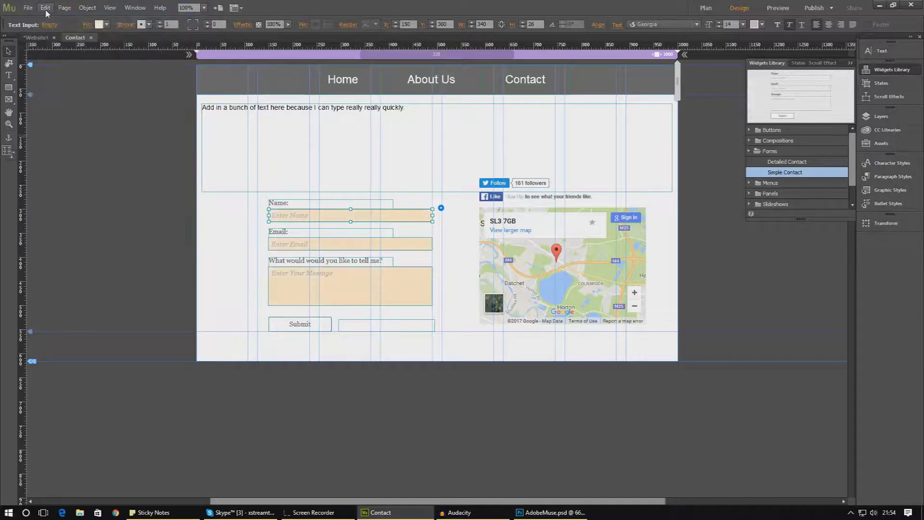
Revert the input fields to grey fill and give them a 2-pixel orange (F7931E) border
left_click(51, 19)
left_click(51, 19)
left_click(149, 25)
left_click(278, 46)
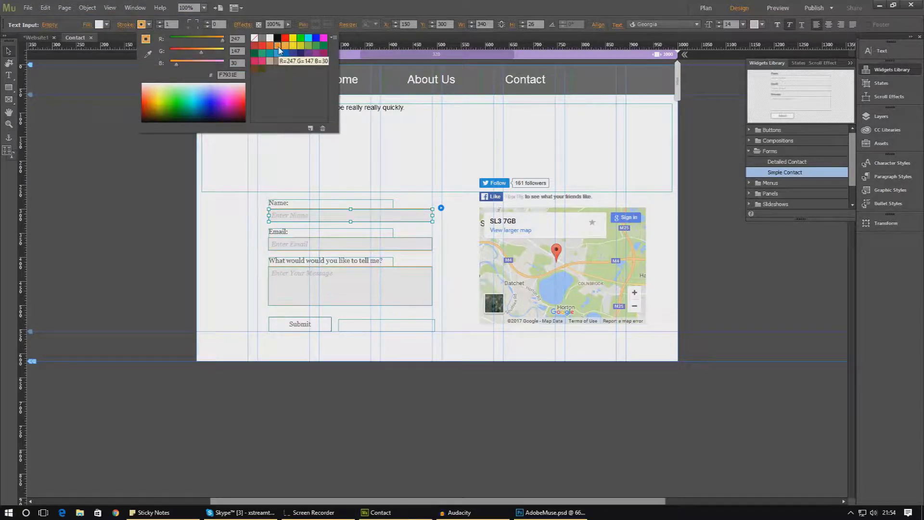
left_click(159, 23)
left_click(160, 22)
left_click(159, 22)
left_click(160, 22)
left_click(159, 27)
left_click(159, 27)
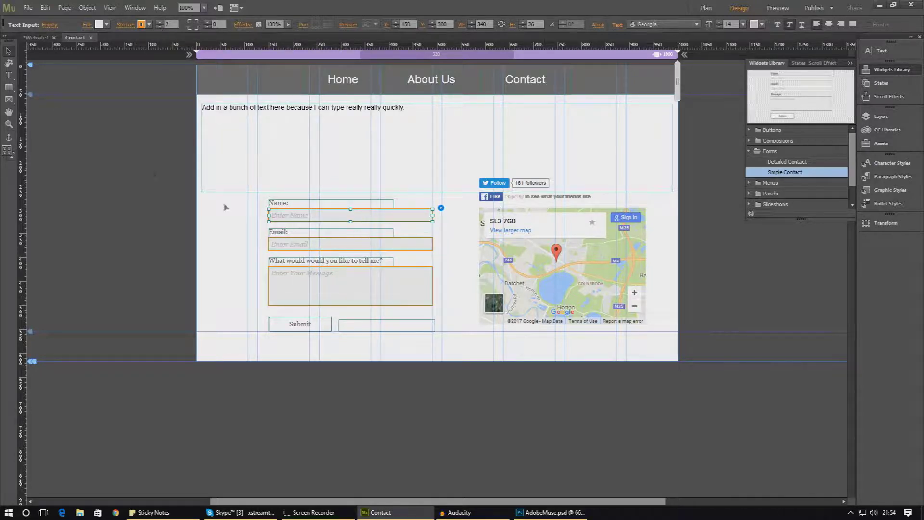
left_click(305, 261)
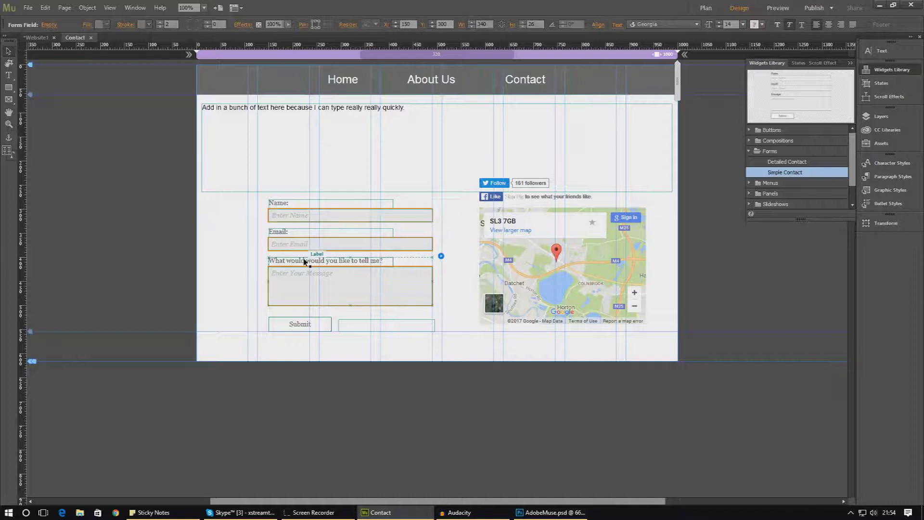
left_click(305, 263)
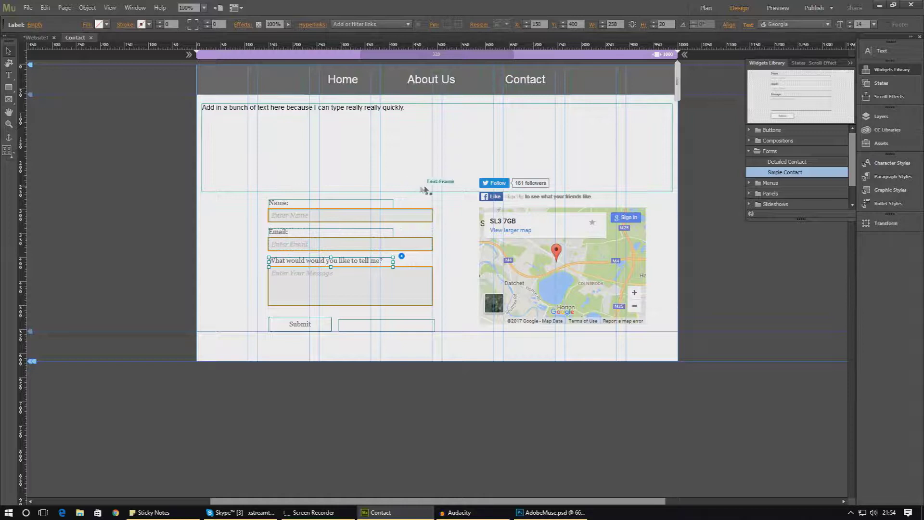
Check the Name field and contact form options, then select the message prompt label
left_click(431, 198)
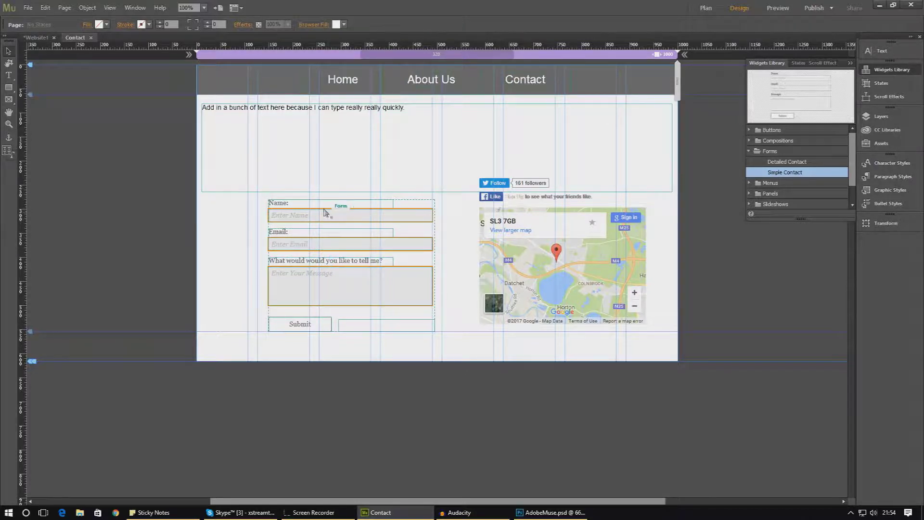
left_click(325, 212)
left_click(440, 198)
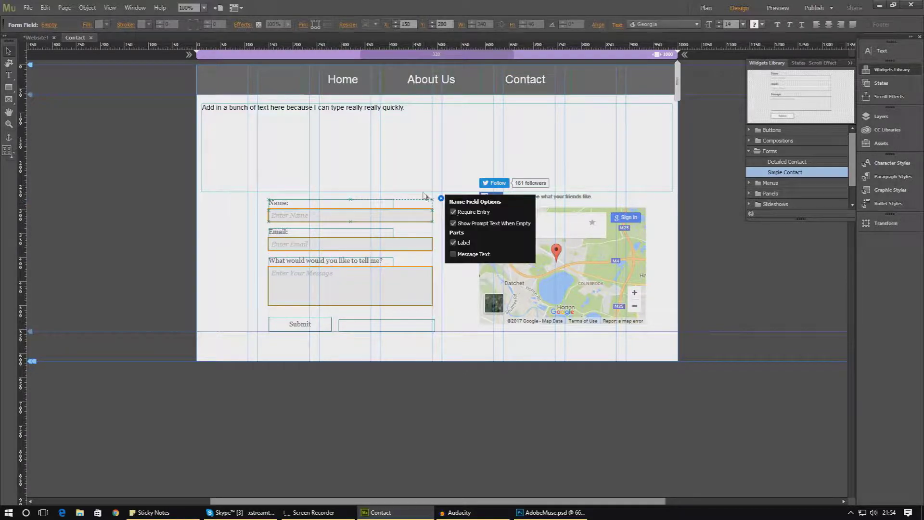
left_click(425, 196)
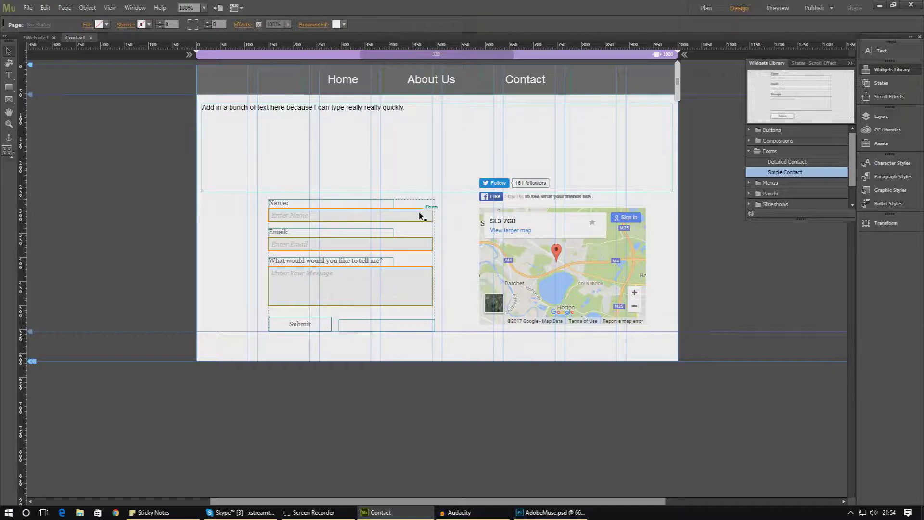
left_click(420, 216)
left_click(443, 198)
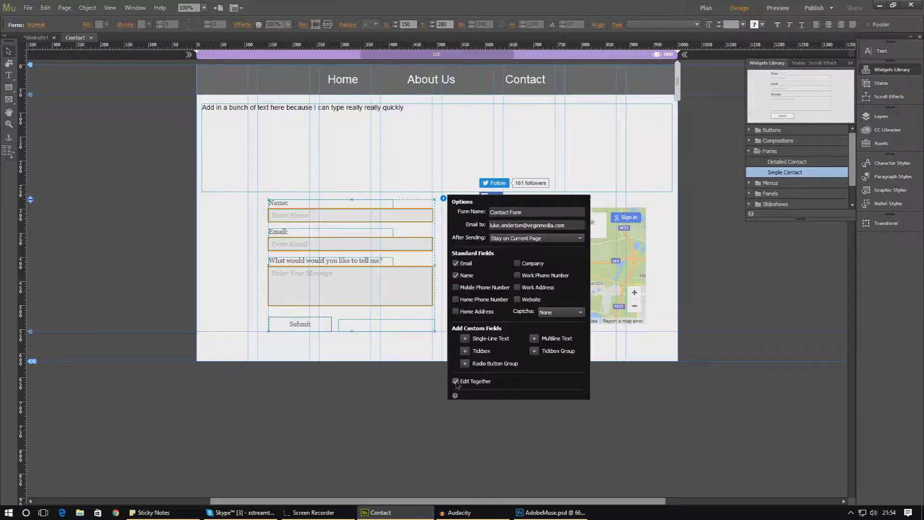
left_click(402, 255)
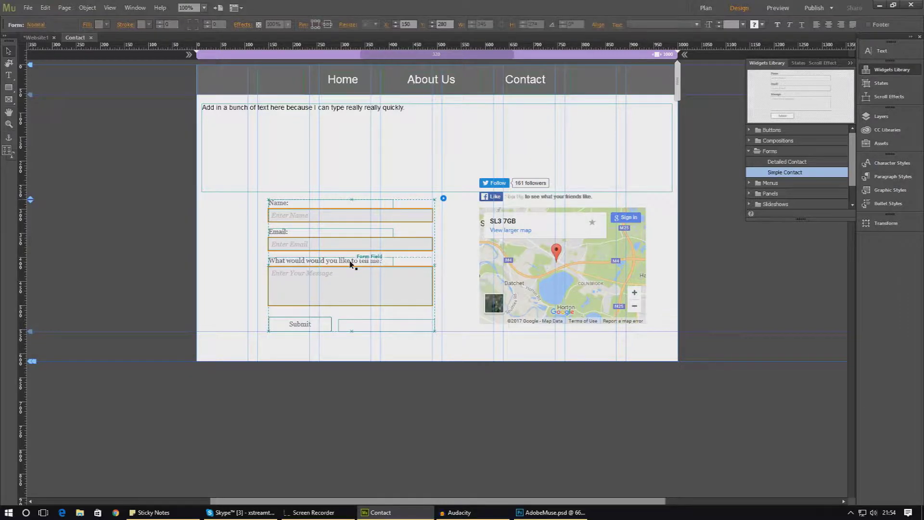
left_click(352, 263)
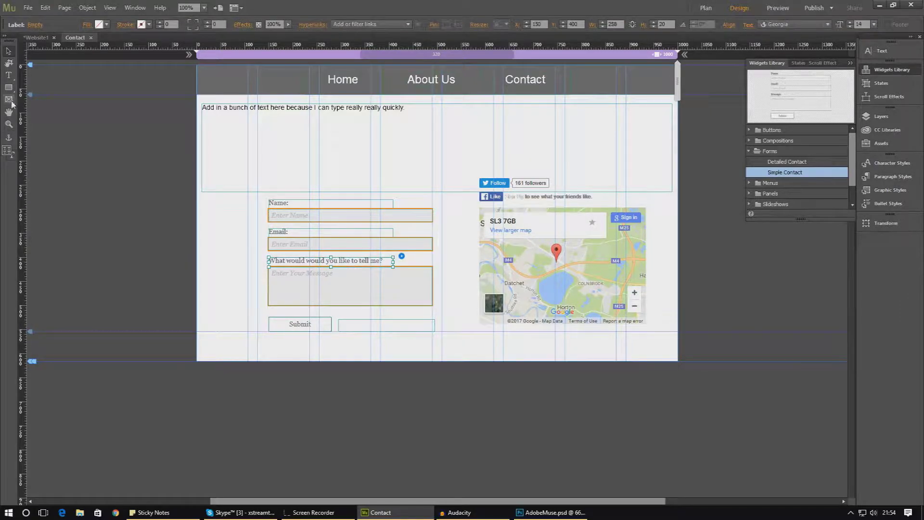
Set the form labels to 18-point Verdana
left_click(9, 75)
triple_click(298, 260)
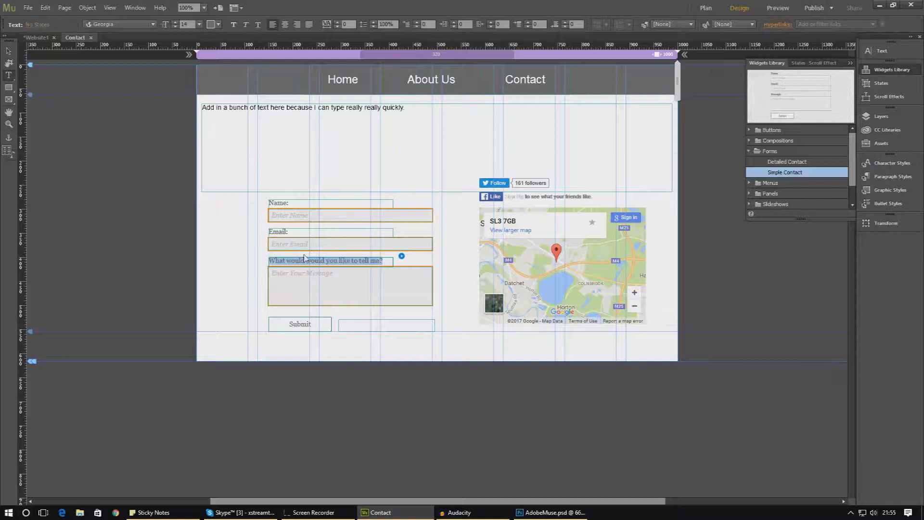
left_click(199, 24)
left_click(209, 118)
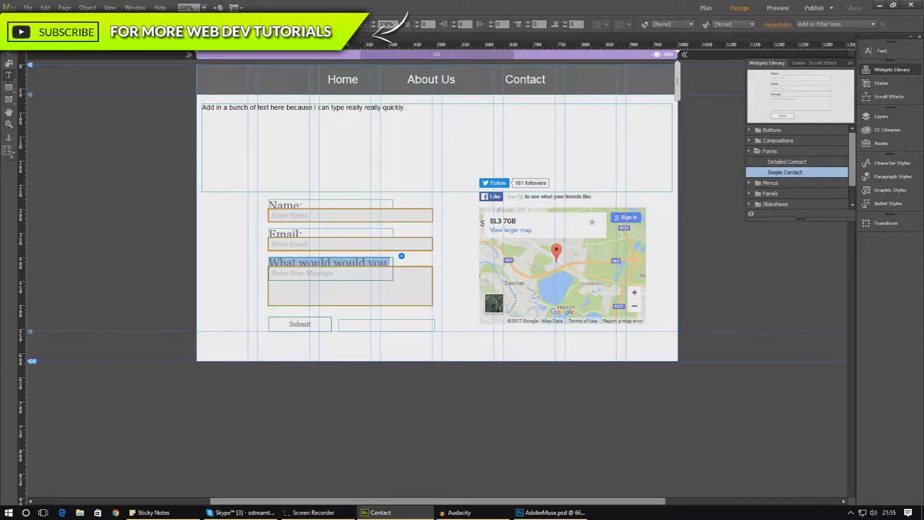
left_click(212, 24)
left_click(199, 24)
left_click(199, 24)
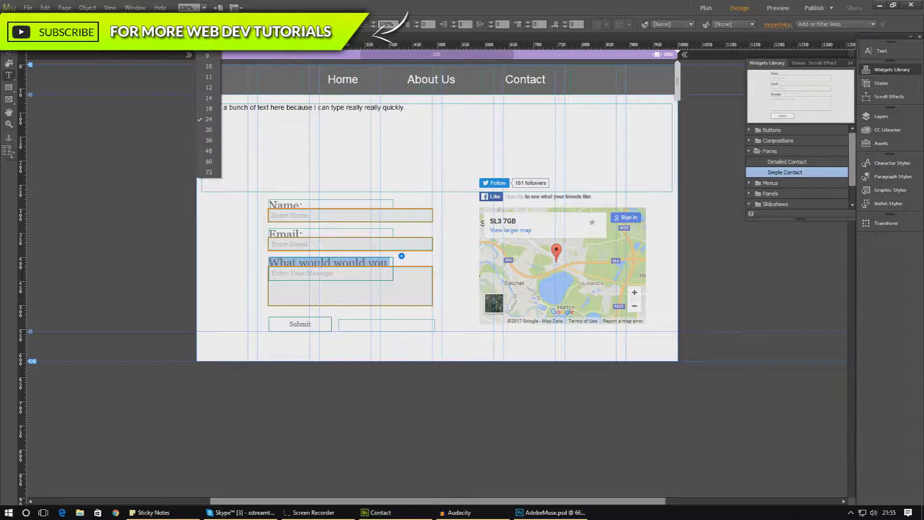
left_click(209, 109)
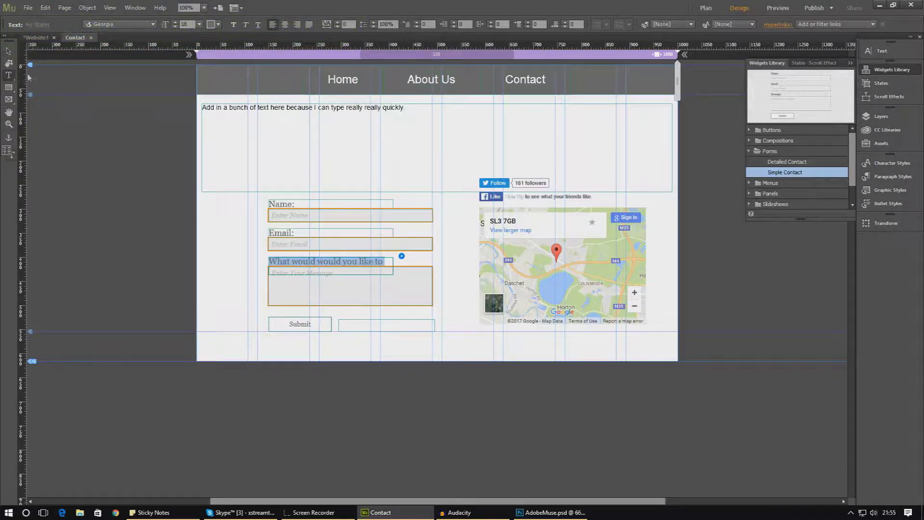
left_click(135, 26)
type("ver")
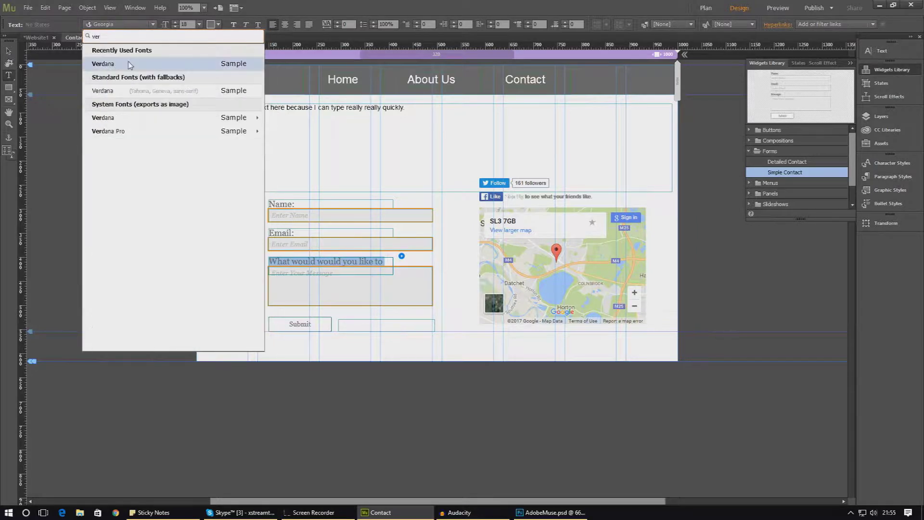
left_click(129, 64)
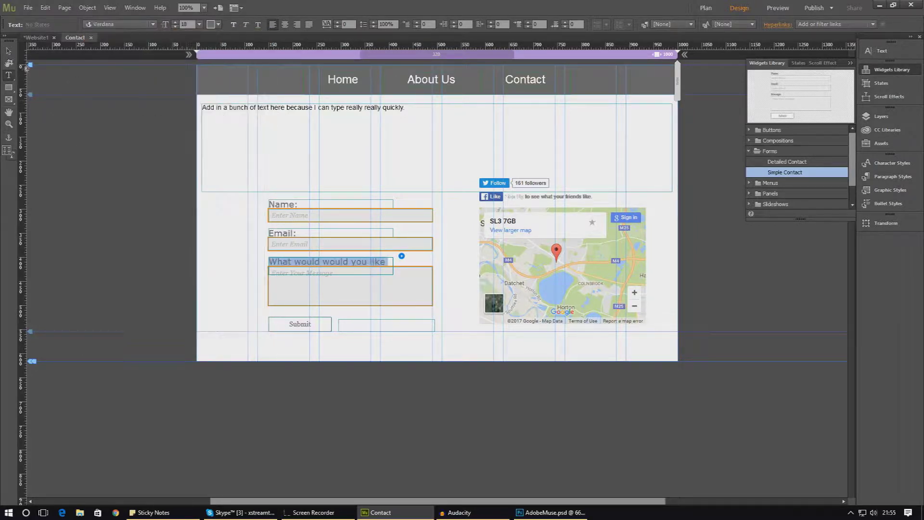
left_click(13, 54)
Select the whole contact form and shift it left and slightly up on the page
left_click(392, 307)
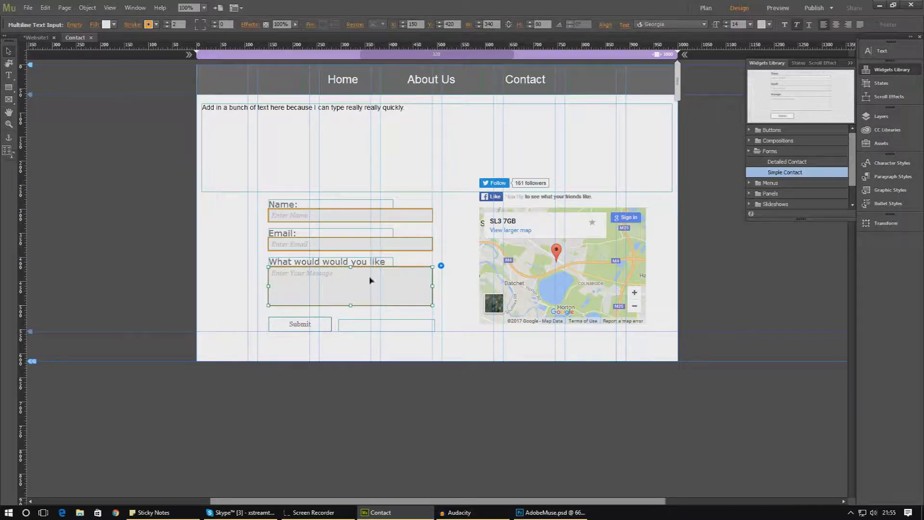
left_click(408, 244)
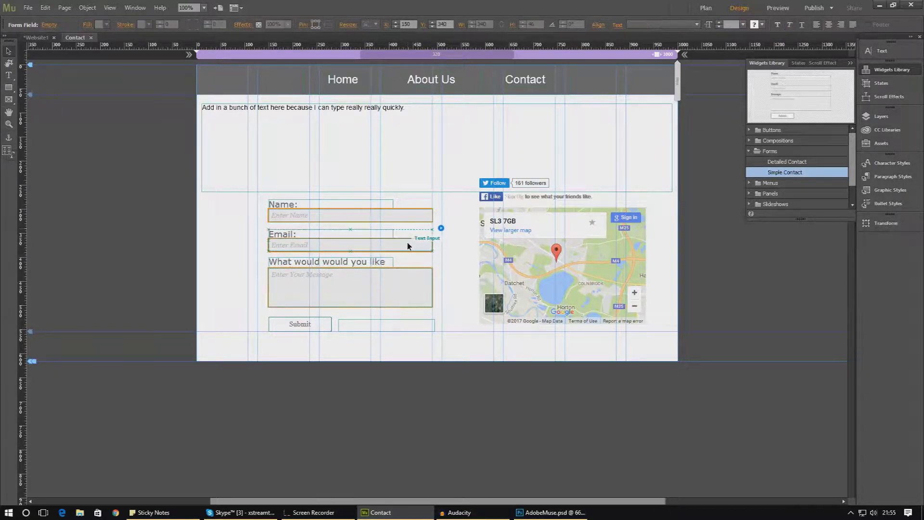
left_click(401, 245)
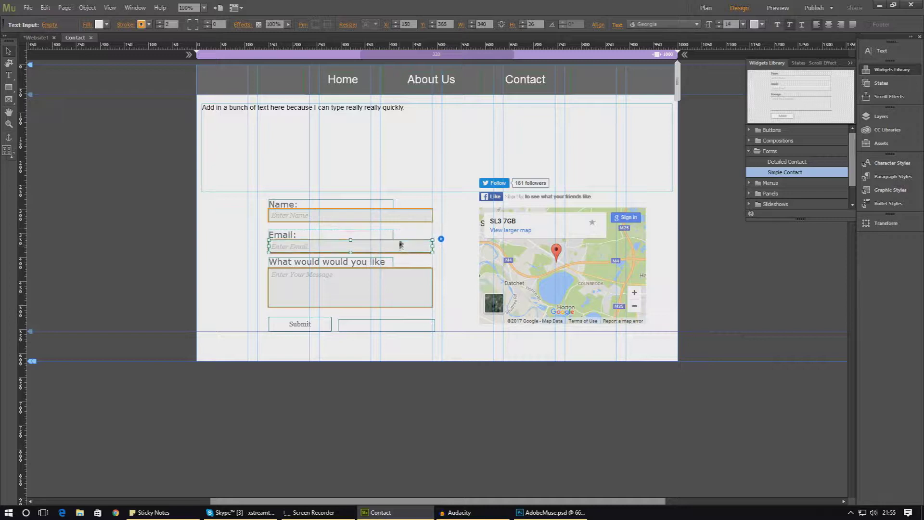
left_click(391, 217)
left_click(392, 220)
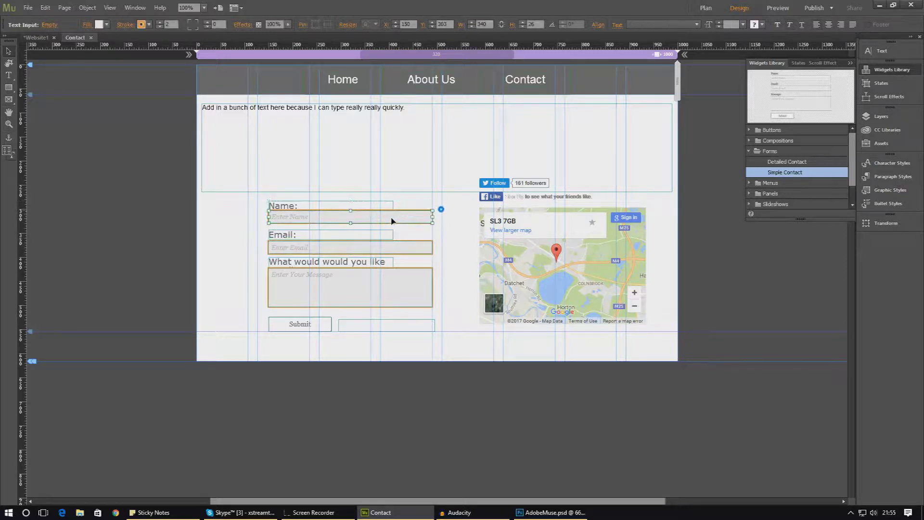
left_click(464, 262)
left_click(414, 321)
left_click_drag(369, 309, 320, 299)
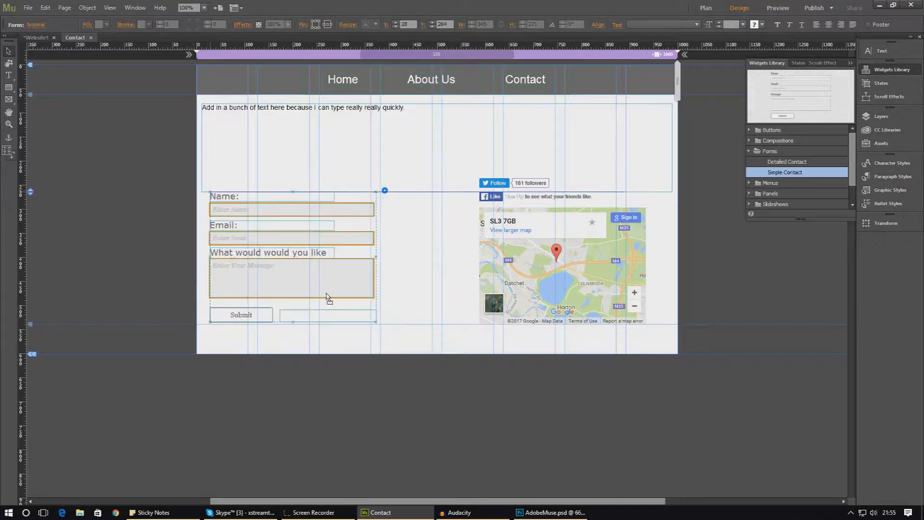
left_click(463, 262)
left_click(28, 8)
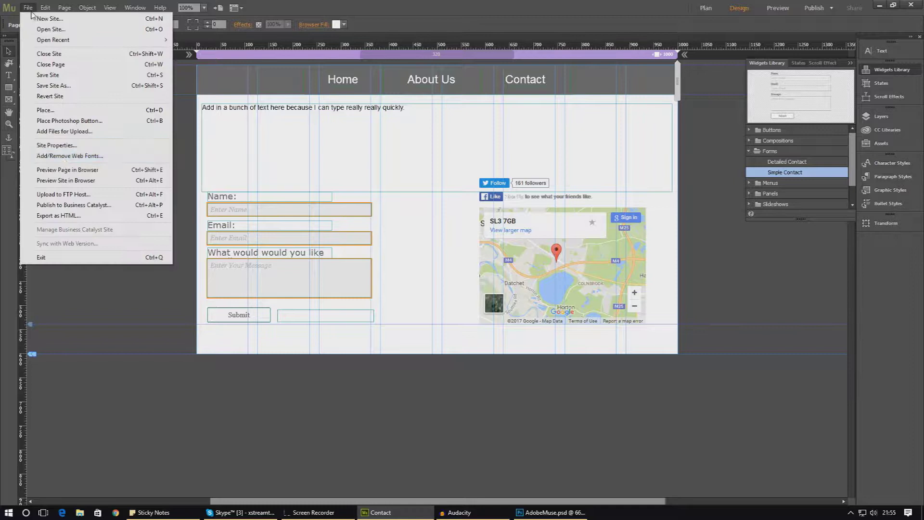
Preview the page in Chrome and test Submit, dismissing the submission warning
left_click(66, 171)
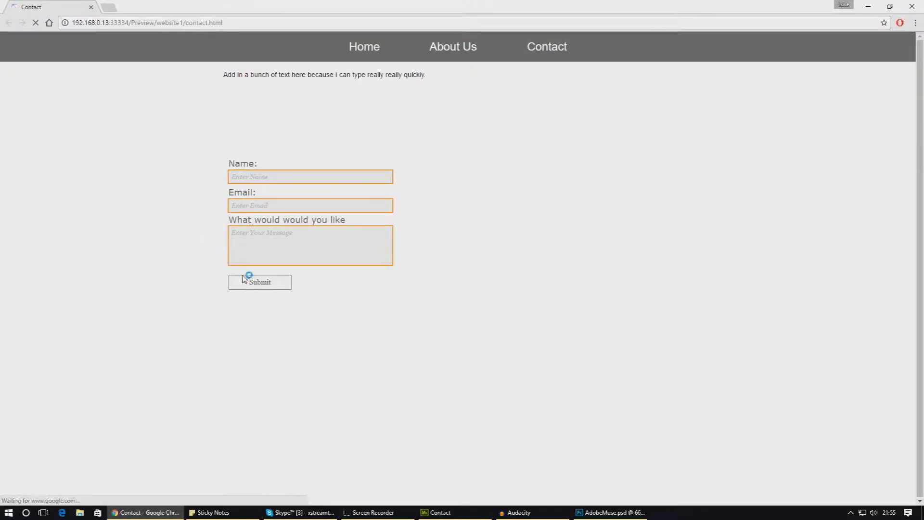
left_click(243, 282)
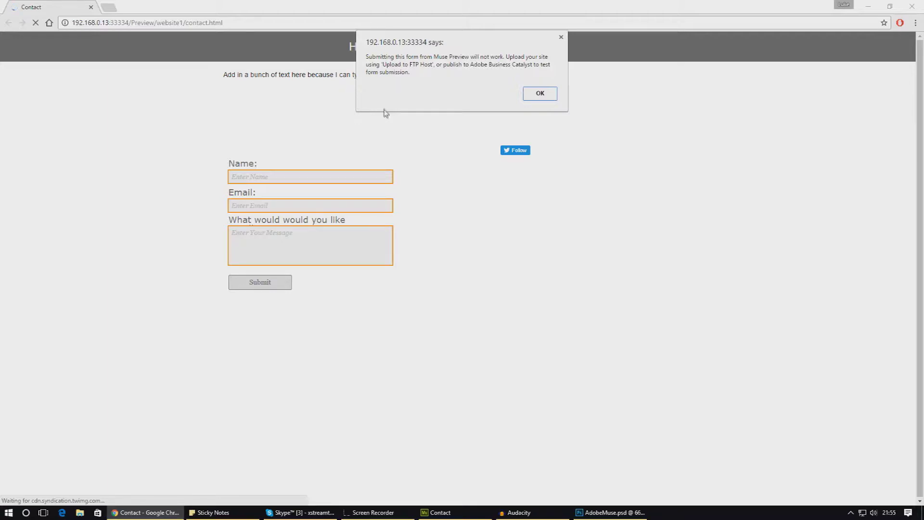
left_click(532, 96)
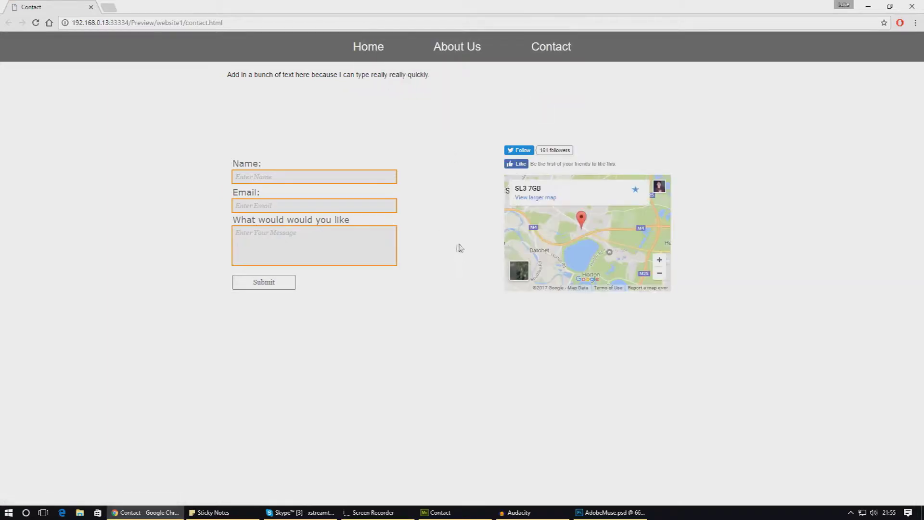
Try the Name, Email and message fields, pan the map toward Windsor, and close the preview
left_click(315, 179)
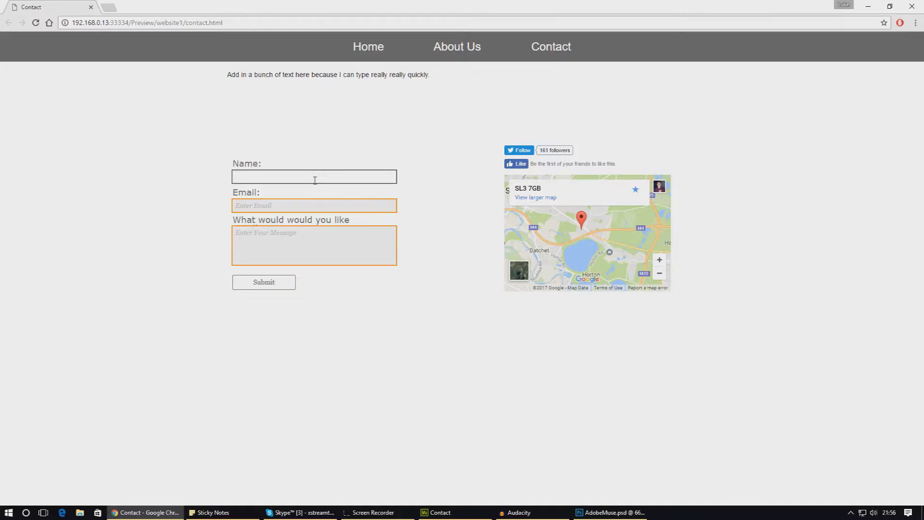
left_click(296, 230)
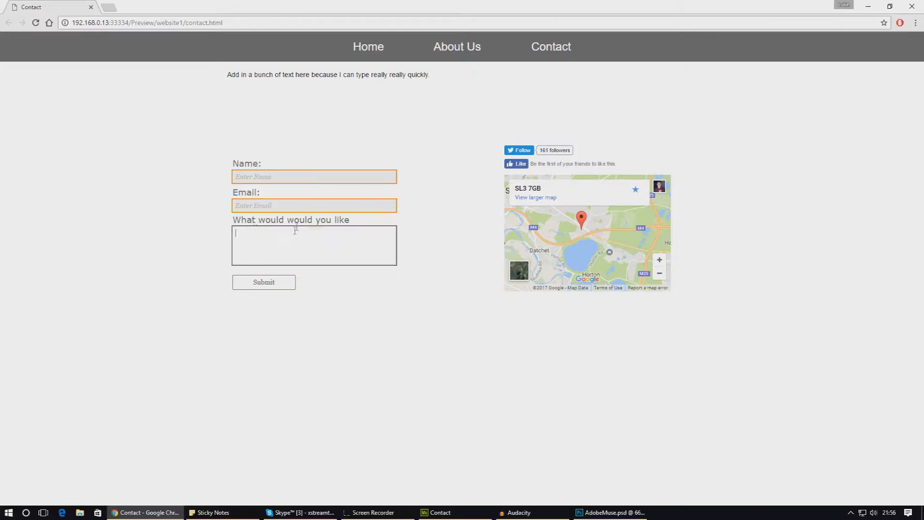
left_click(299, 201)
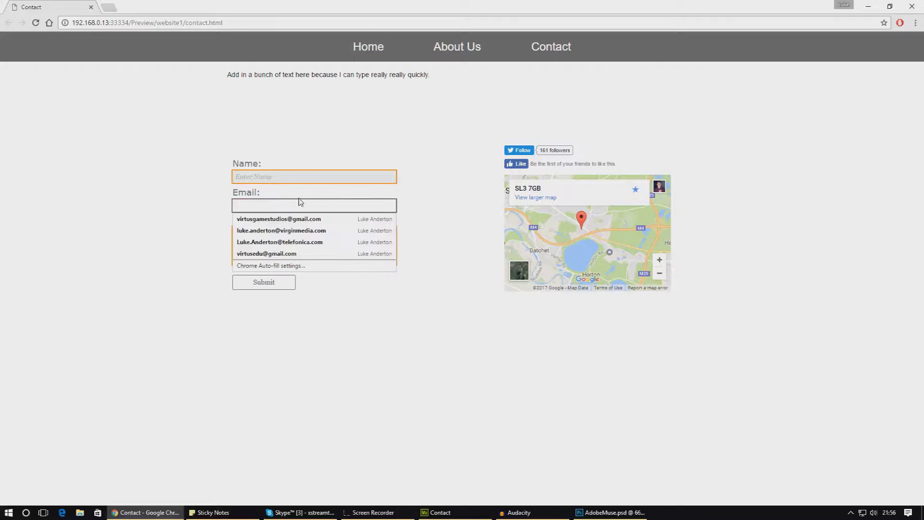
left_click(301, 182)
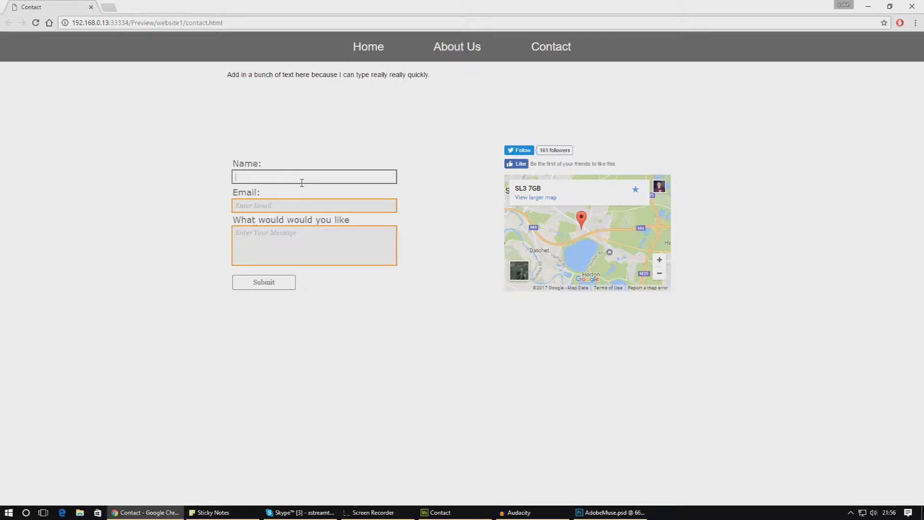
left_click(296, 204)
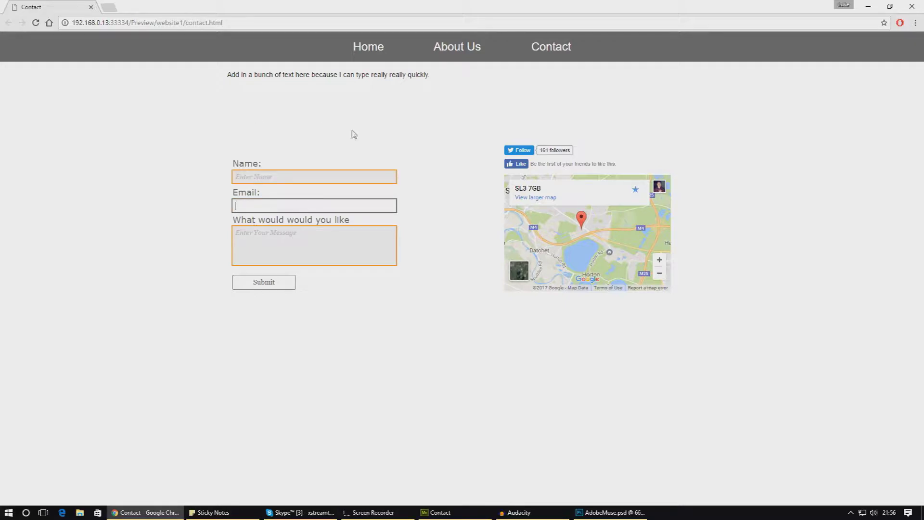
left_click_drag(574, 267, 593, 239)
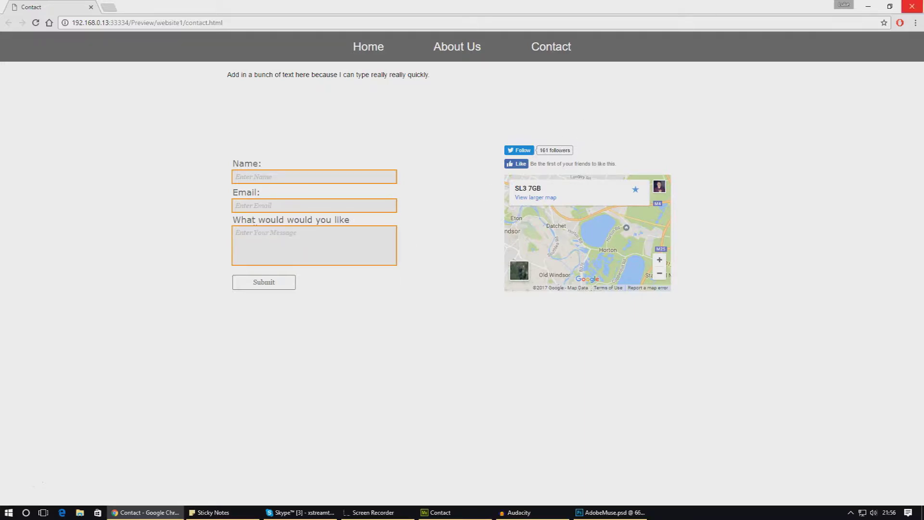
left_click(911, 7)
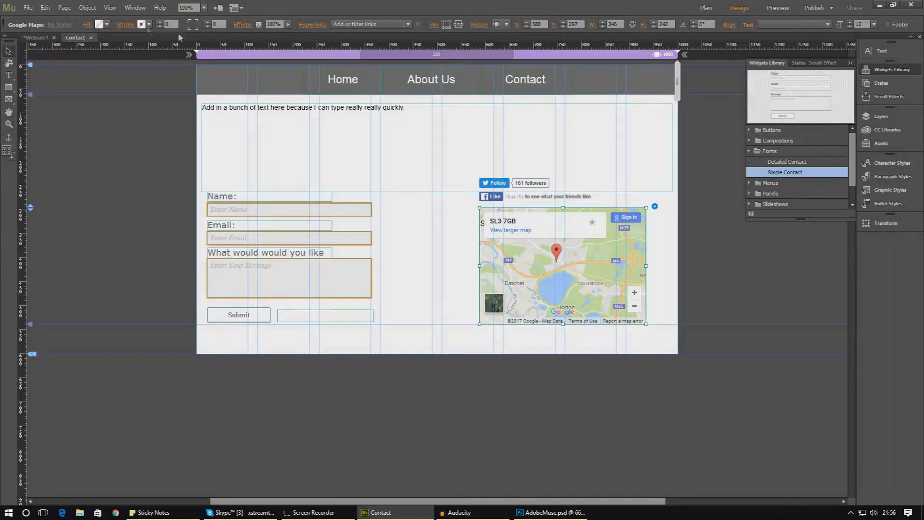
Give the Google Map a 2-pixel orange (F7931E) outline
left_click(148, 25)
left_click(159, 22)
left_click(160, 23)
left_click(159, 23)
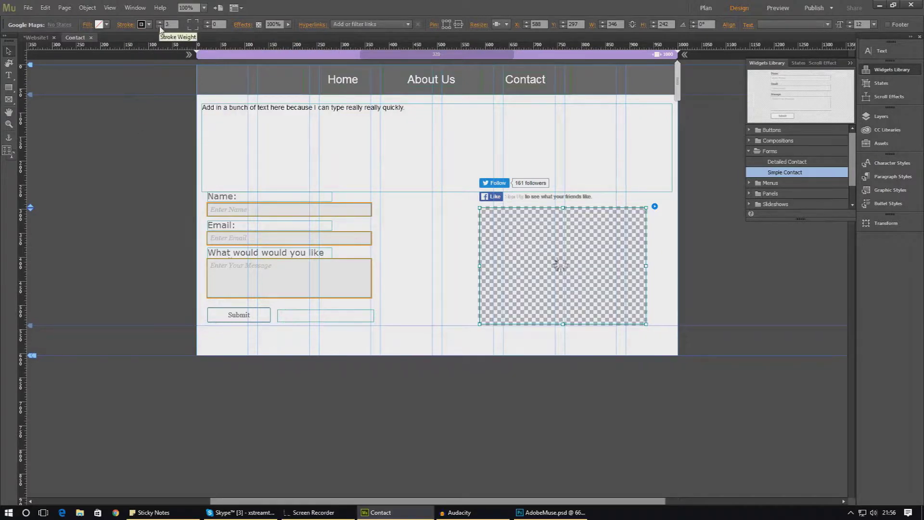
left_click(159, 27)
left_click(148, 26)
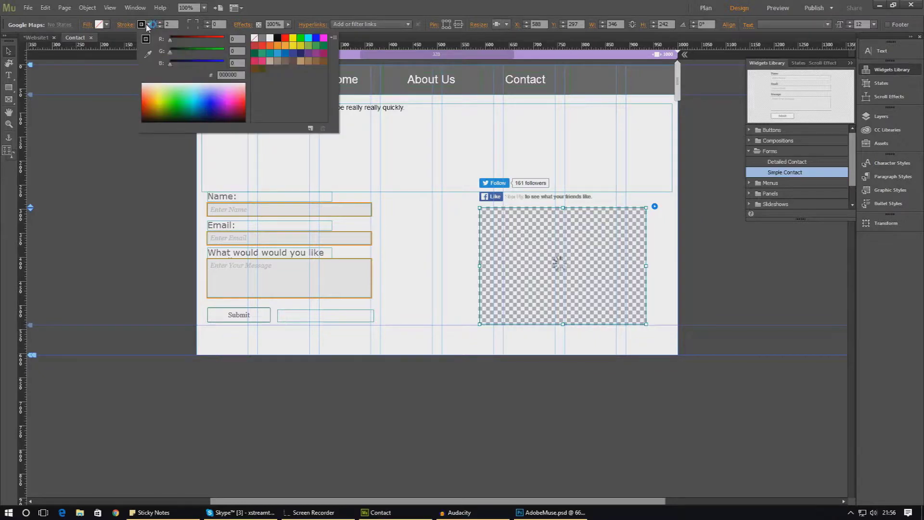
left_click(277, 47)
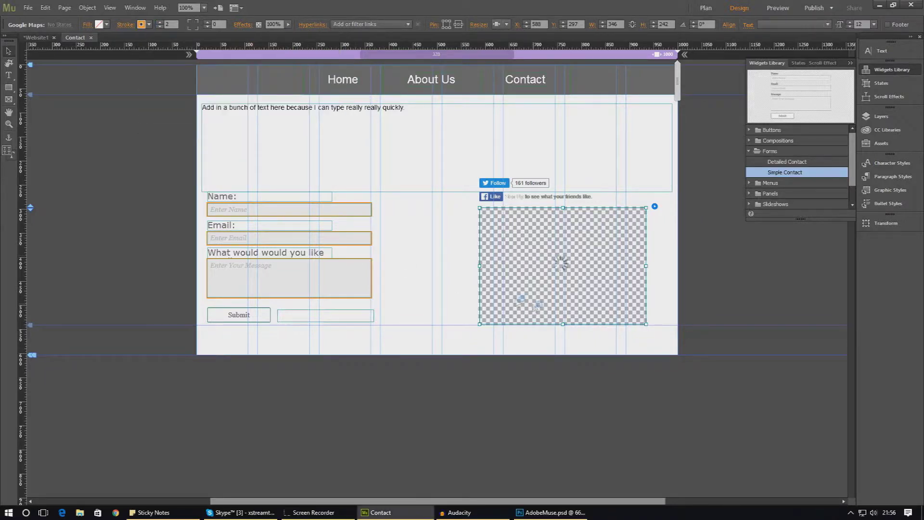
Nudge the map and align the Facebook Like widget above it
left_click_drag(528, 299, 542, 298)
left_click_drag(505, 198, 518, 204)
left_click(503, 190)
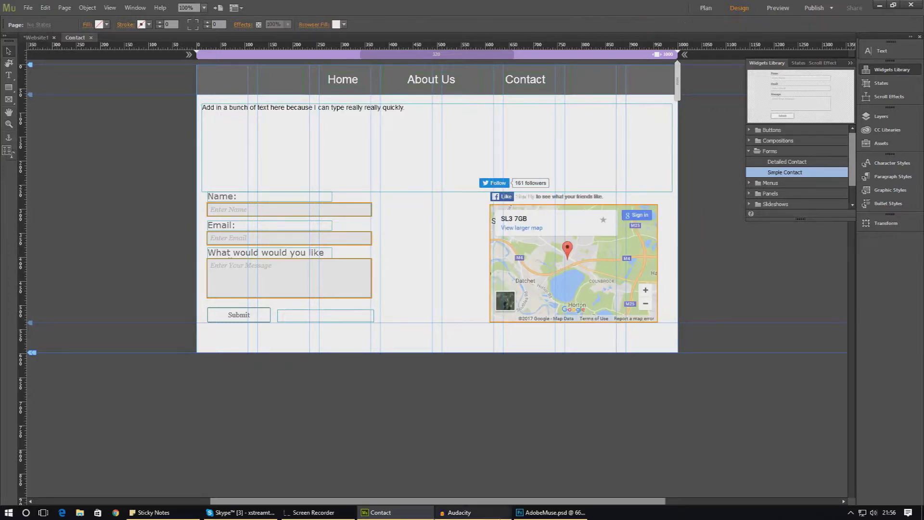
left_click(520, 513)
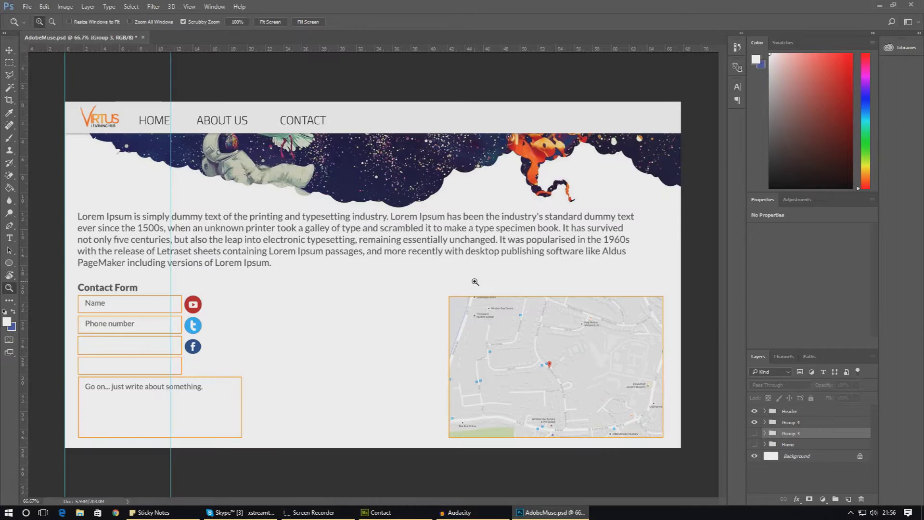
Compare the Muse layout with the AdobeMuse.psd mockup by switching windows, then select the contact form
left_click(551, 512)
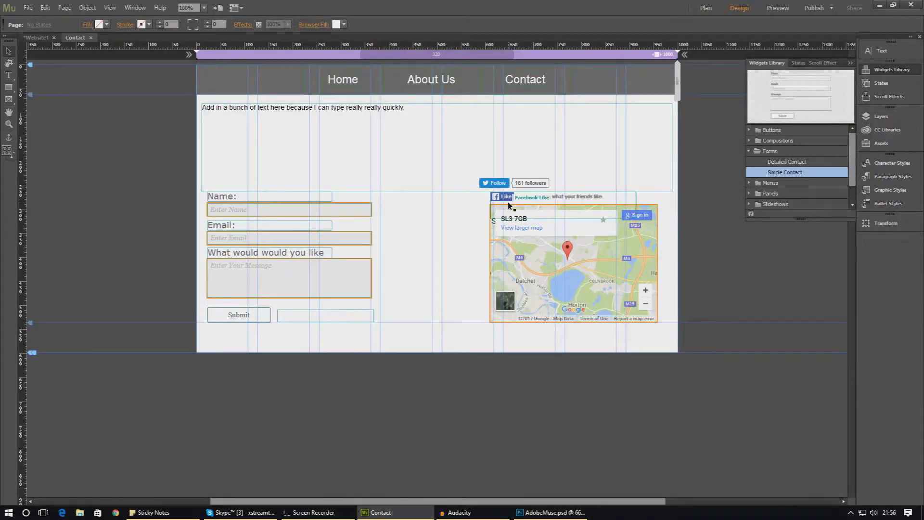
left_click(524, 513)
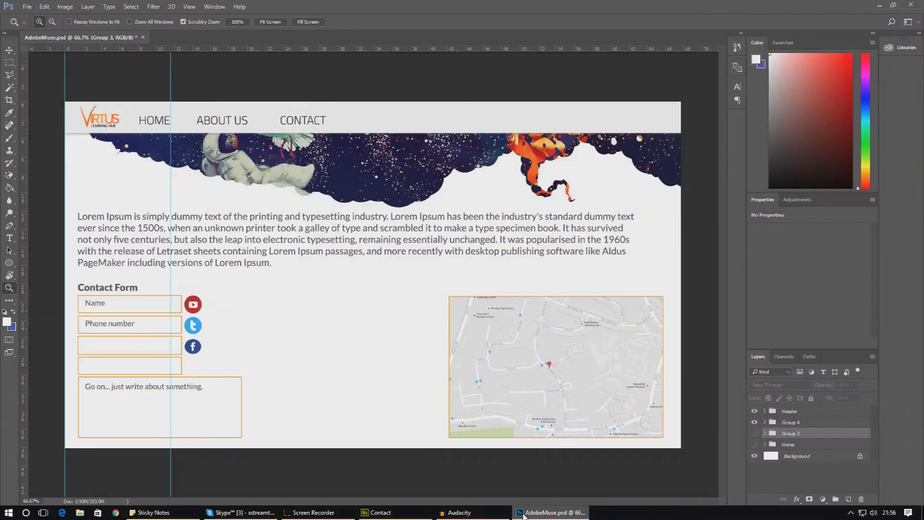
left_click(523, 514)
left_click(536, 185)
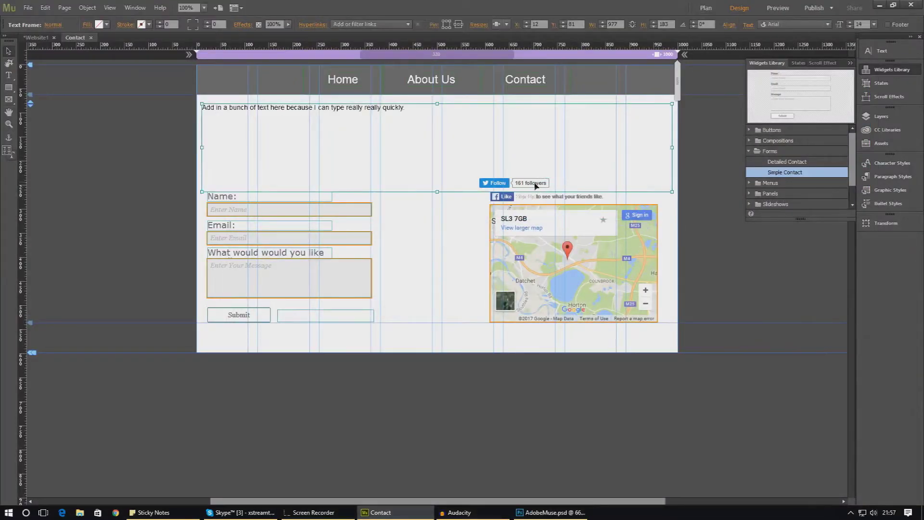
left_click(549, 512)
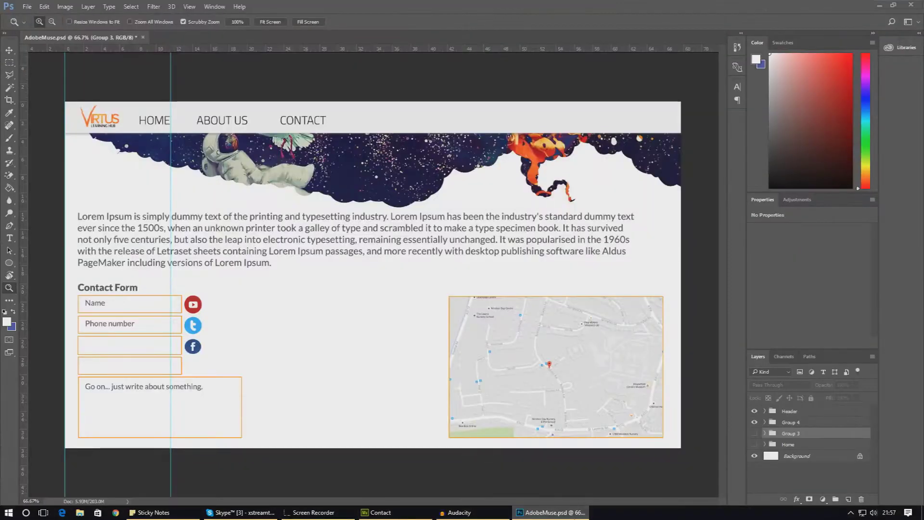
left_click(551, 513)
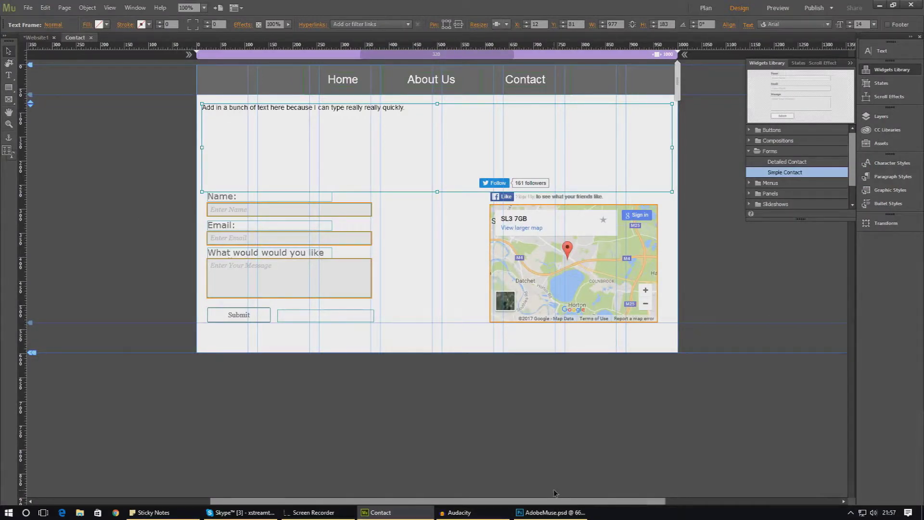
left_click(270, 282)
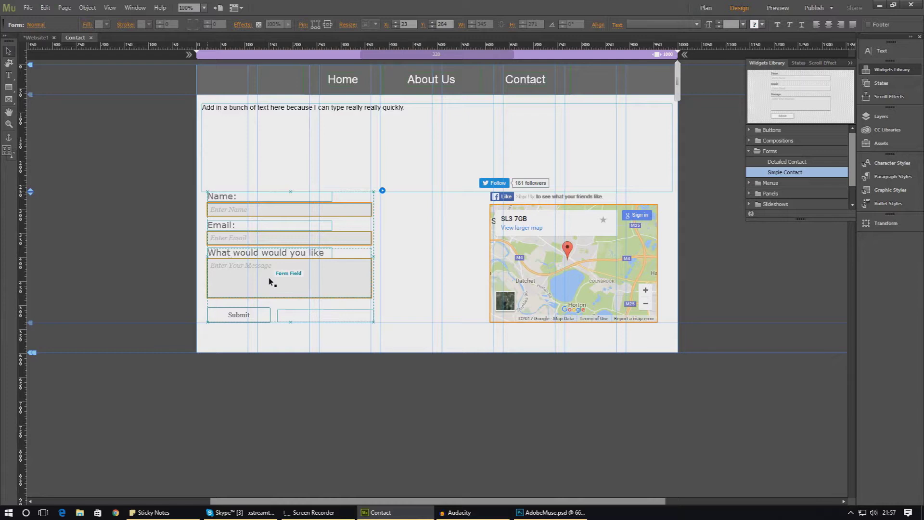
left_click(28, 8)
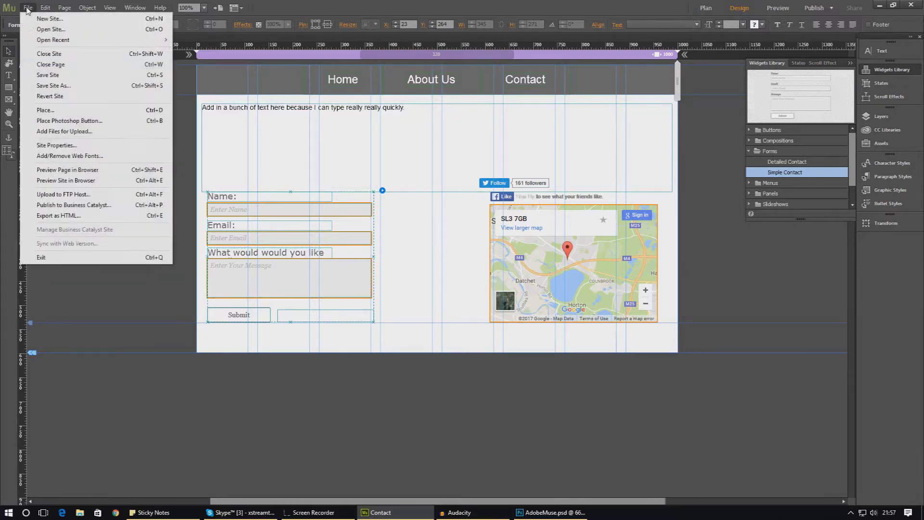
Preview the page in the browser and type "Hello I would to party." into the message box
left_click(115, 170)
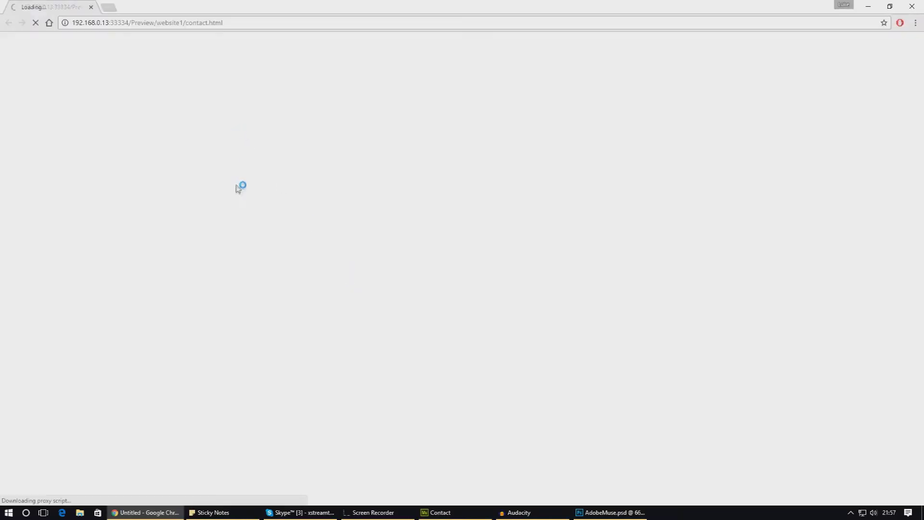
type("agementadgadfgadfg")
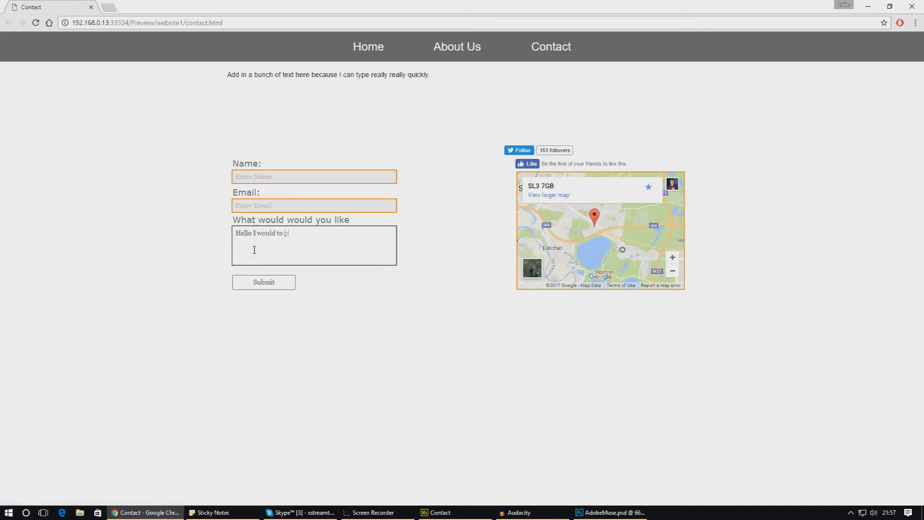
left_click(266, 246)
left_click_drag(358, 240, 176, 236)
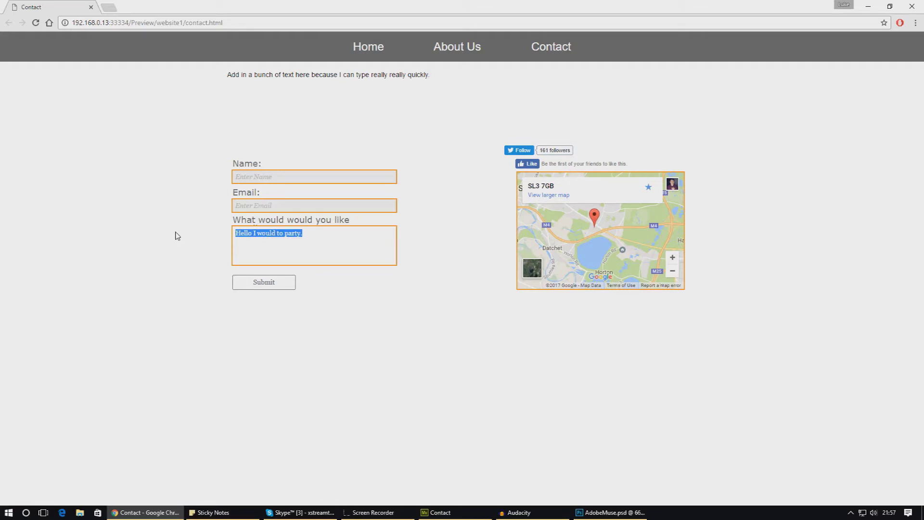
key("Right")
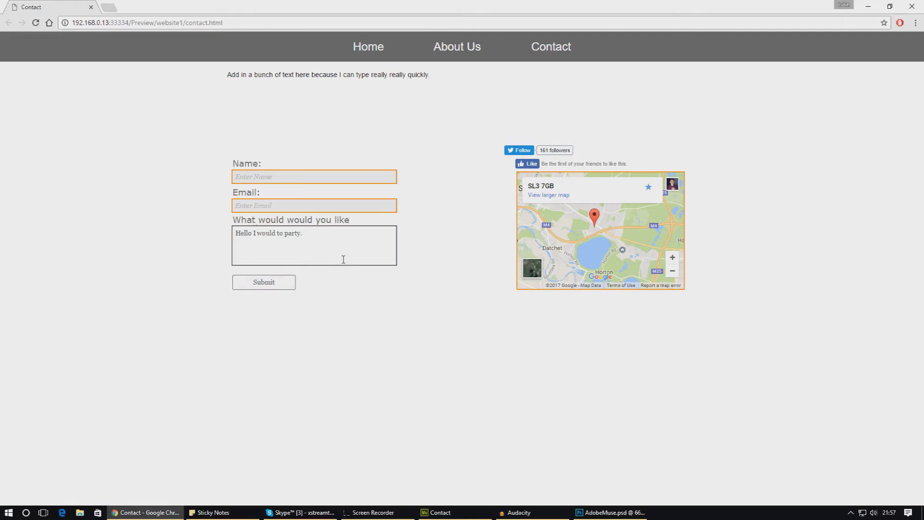